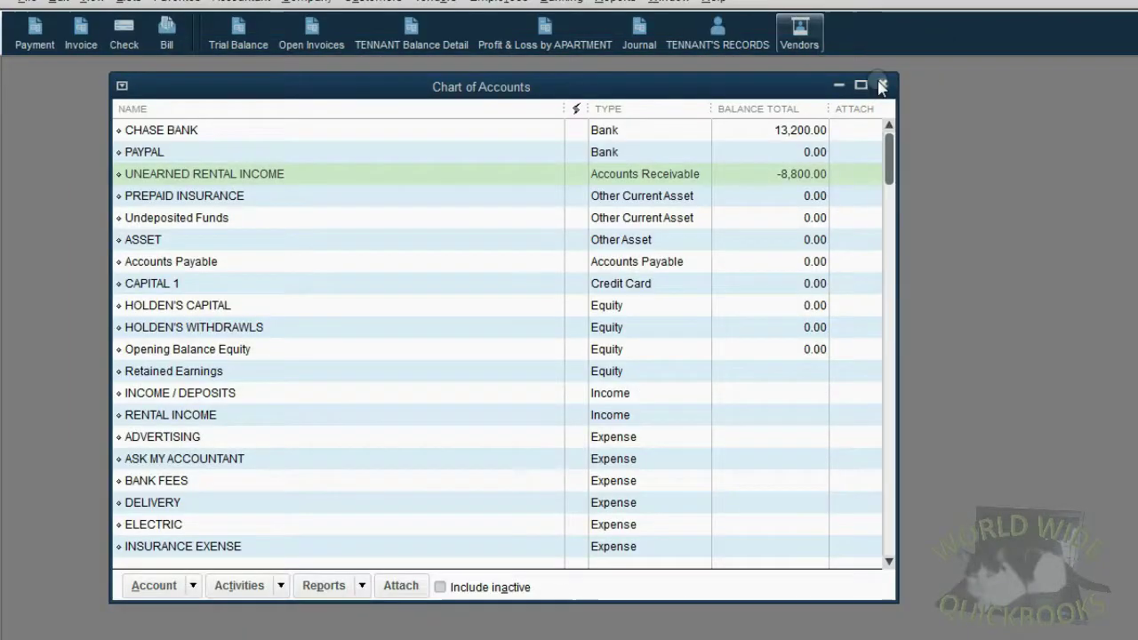
Start a new account of type Accounts Receivable from the Chart of Accounts.
click(881, 84)
click(118, 5)
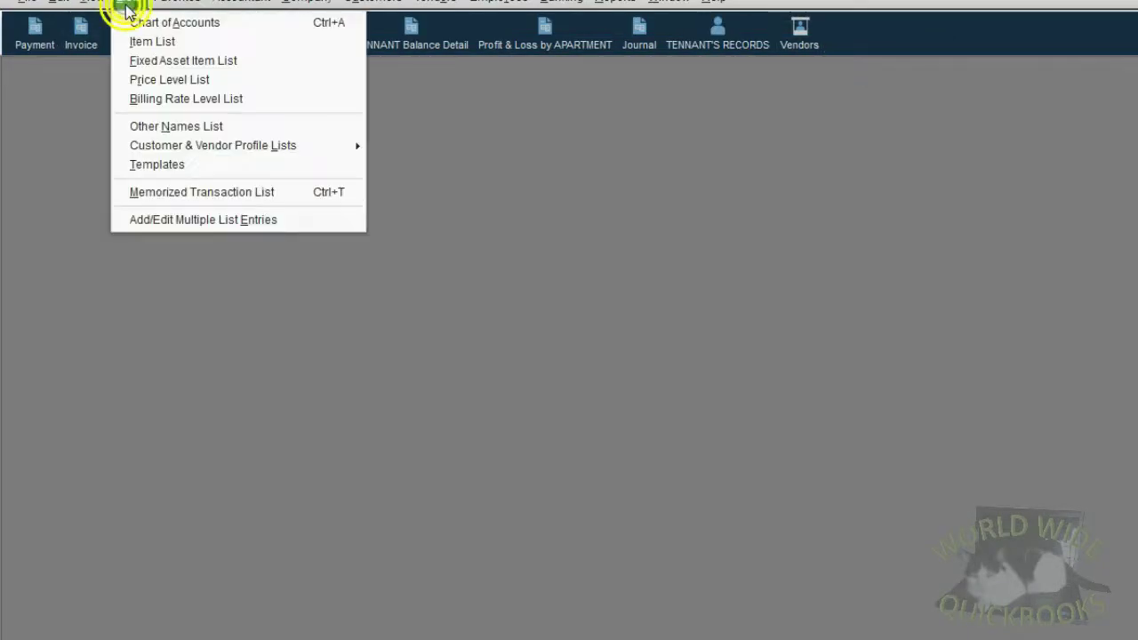
click(125, 24)
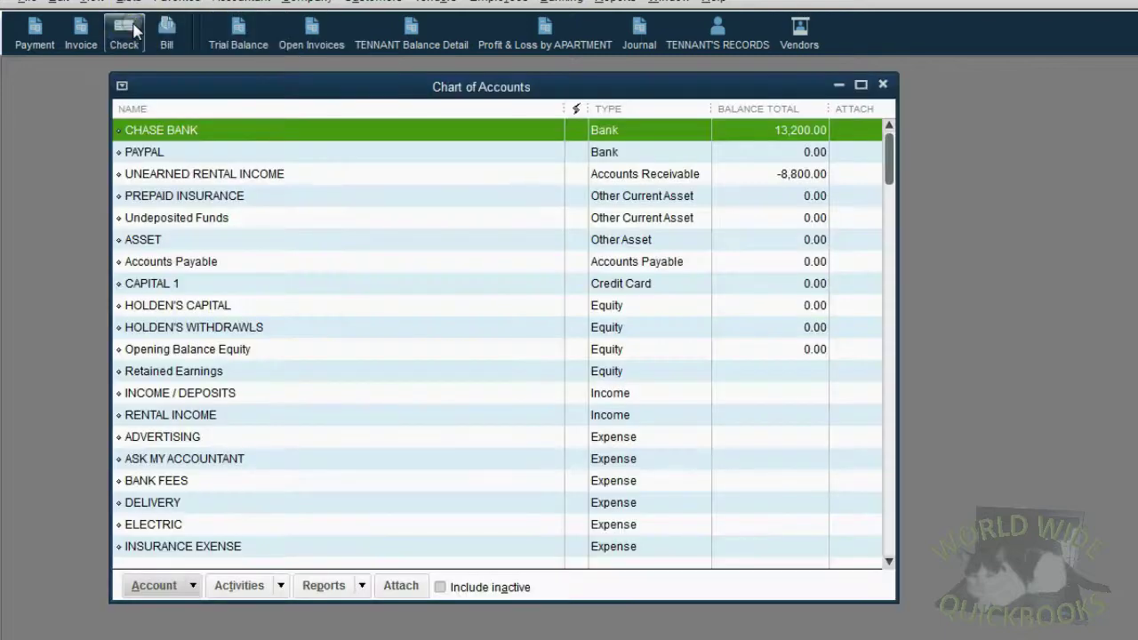
click(176, 588)
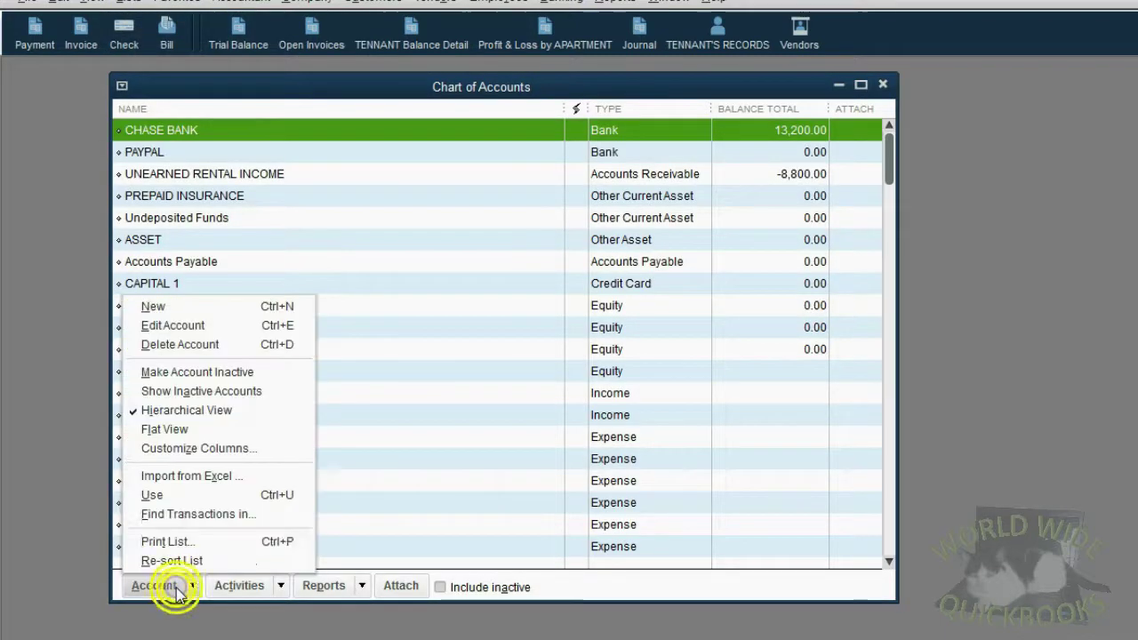
click(190, 305)
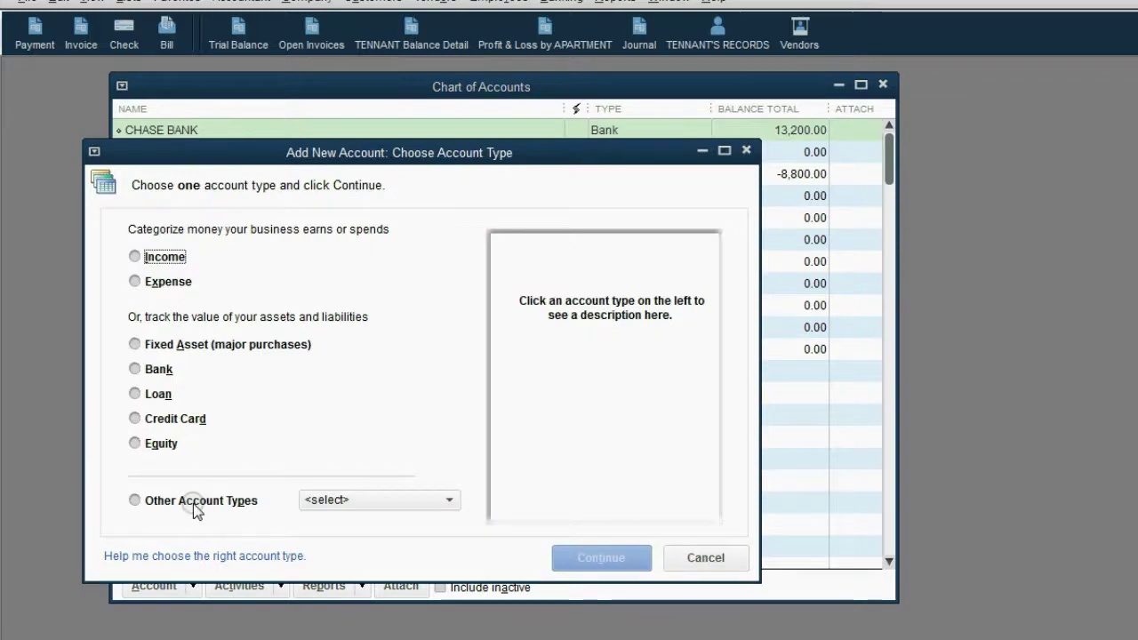
click(197, 501)
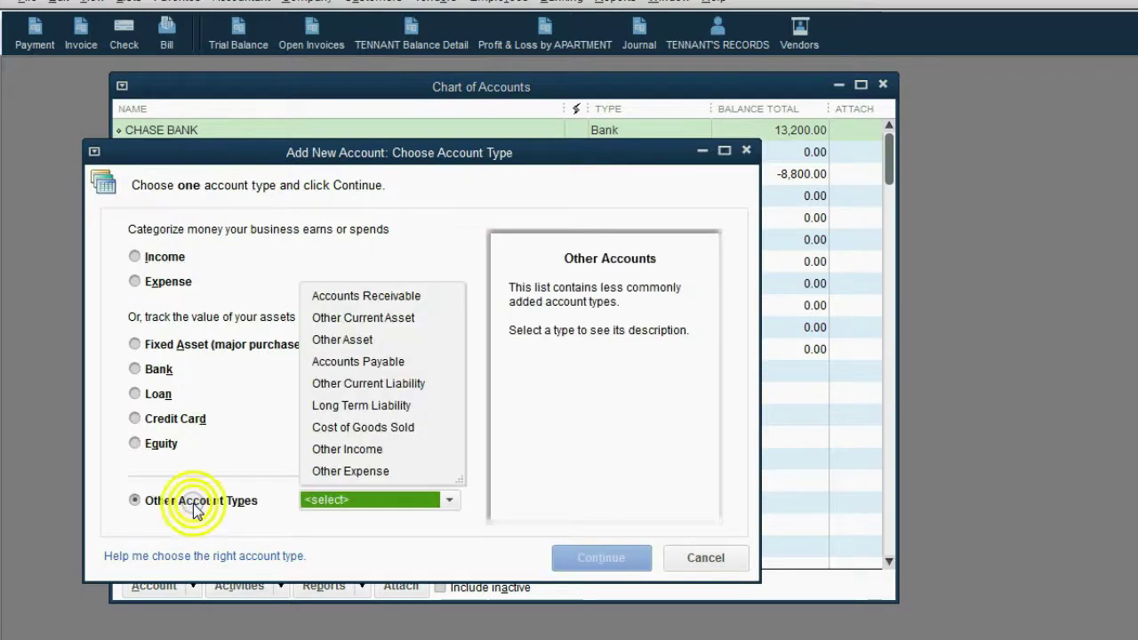
click(357, 296)
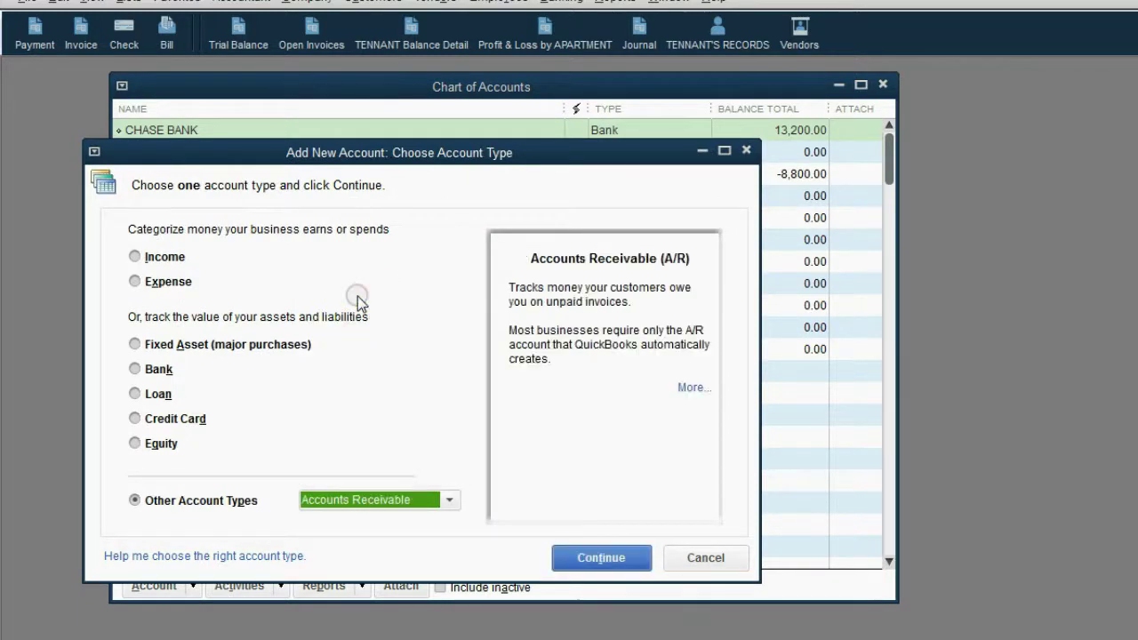
click(622, 557)
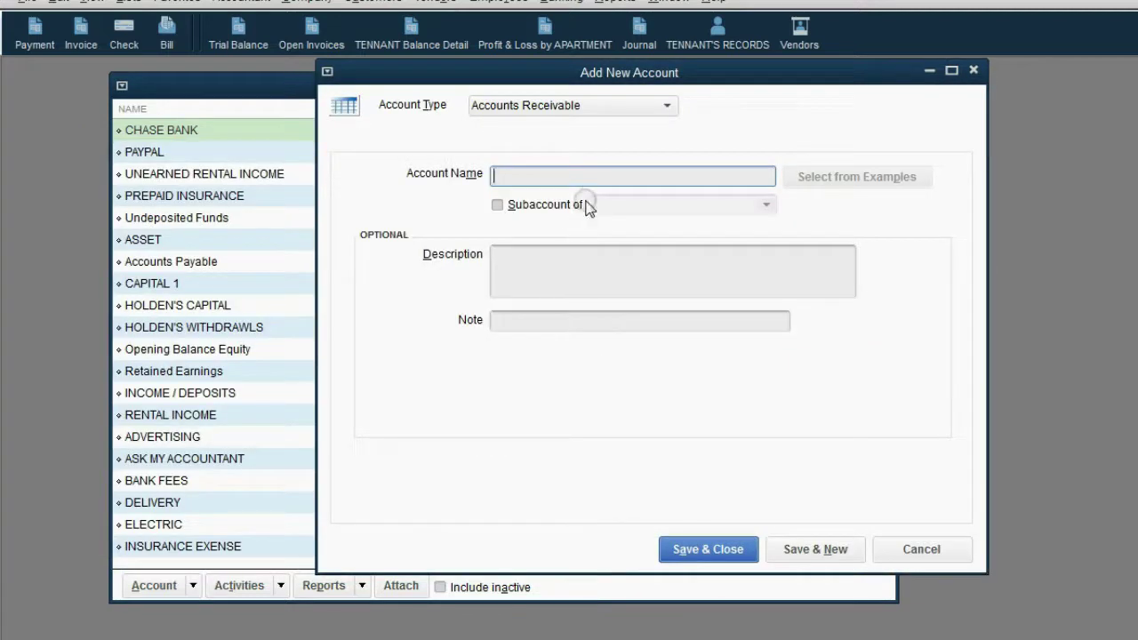
Name the new account PAST DUE RENT RECEIVABLE, save it and close the Chart of Accounts.
text(PAST DUE RENT RE)
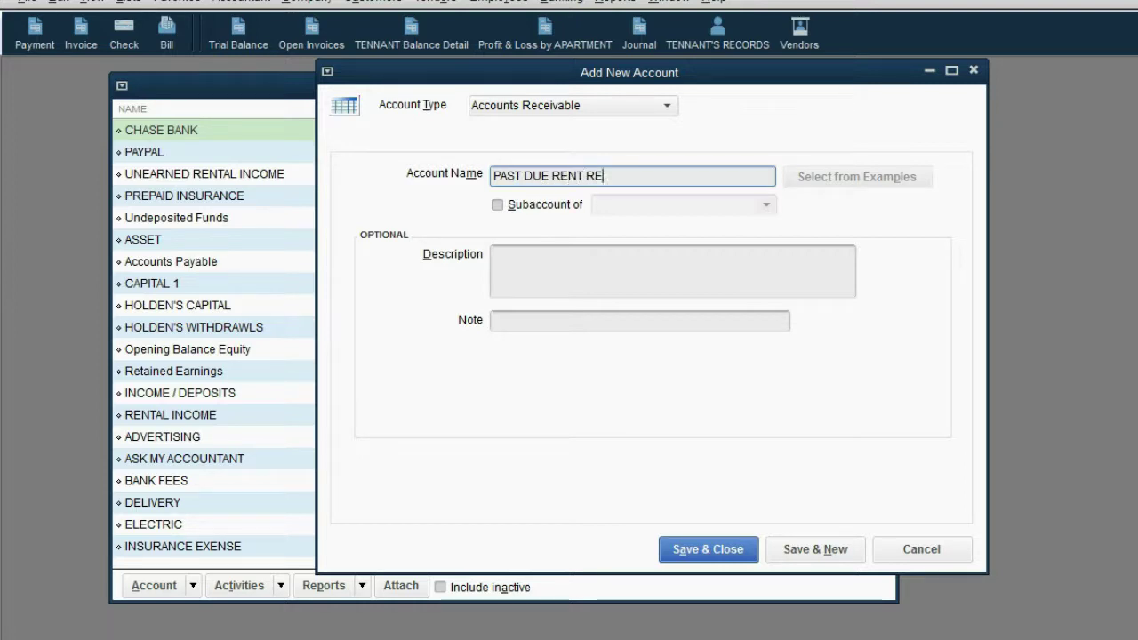
text(CEIVABLE)
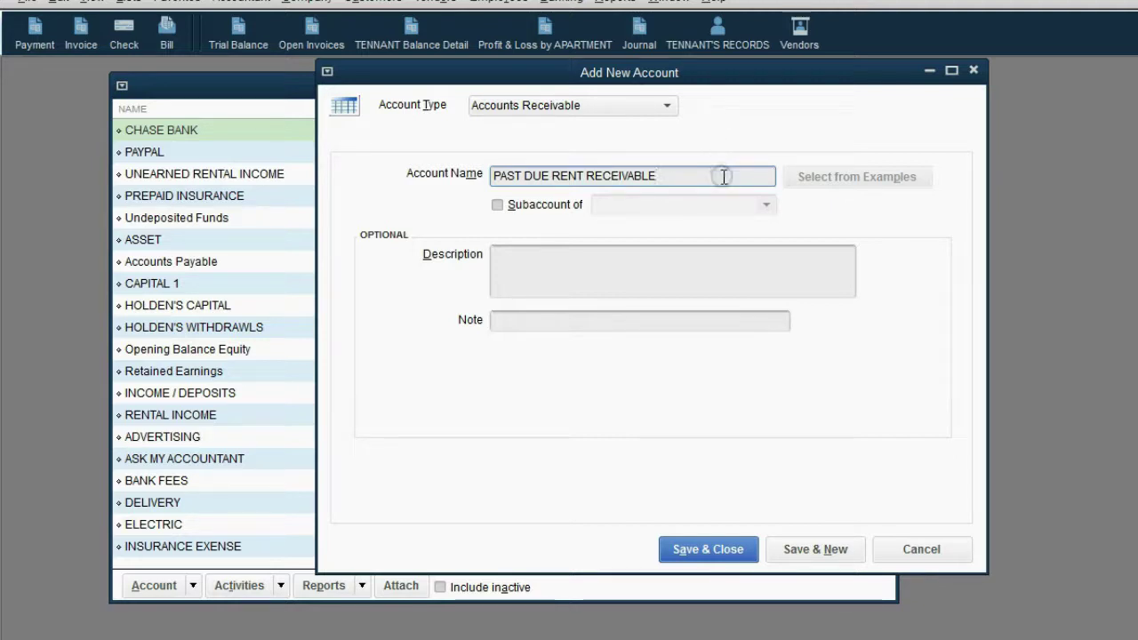
click(685, 549)
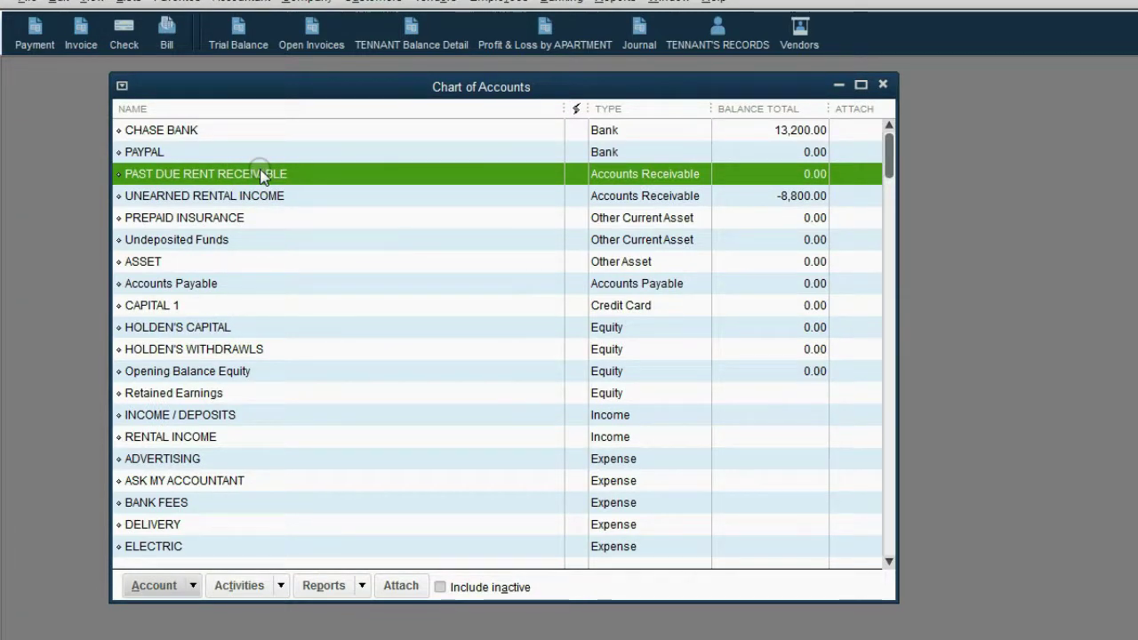
click(883, 83)
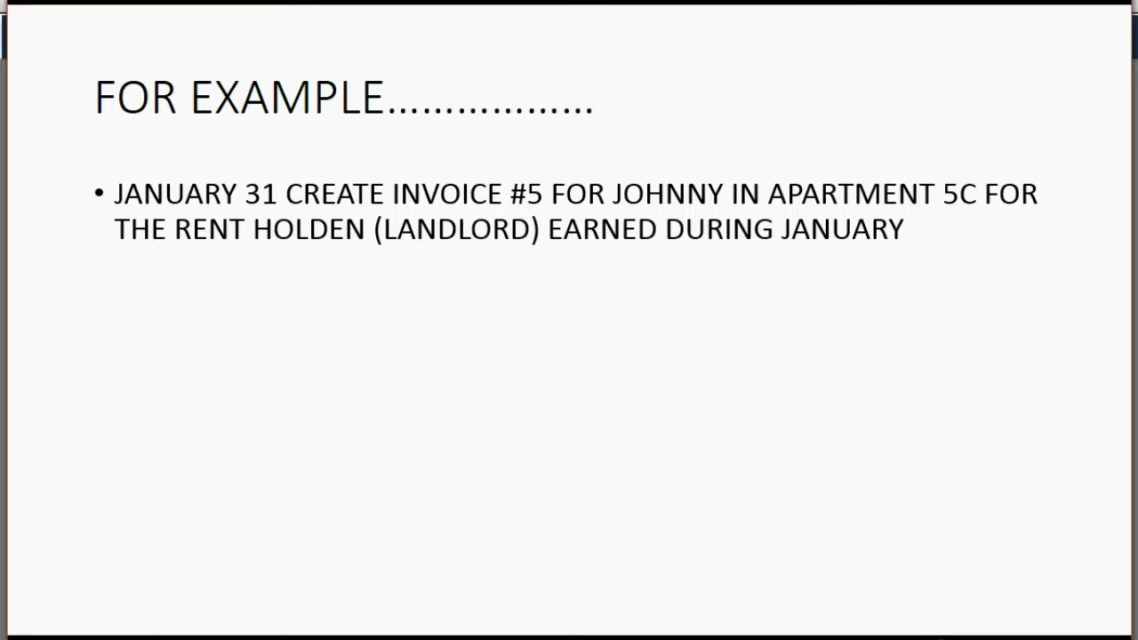
key(Right)
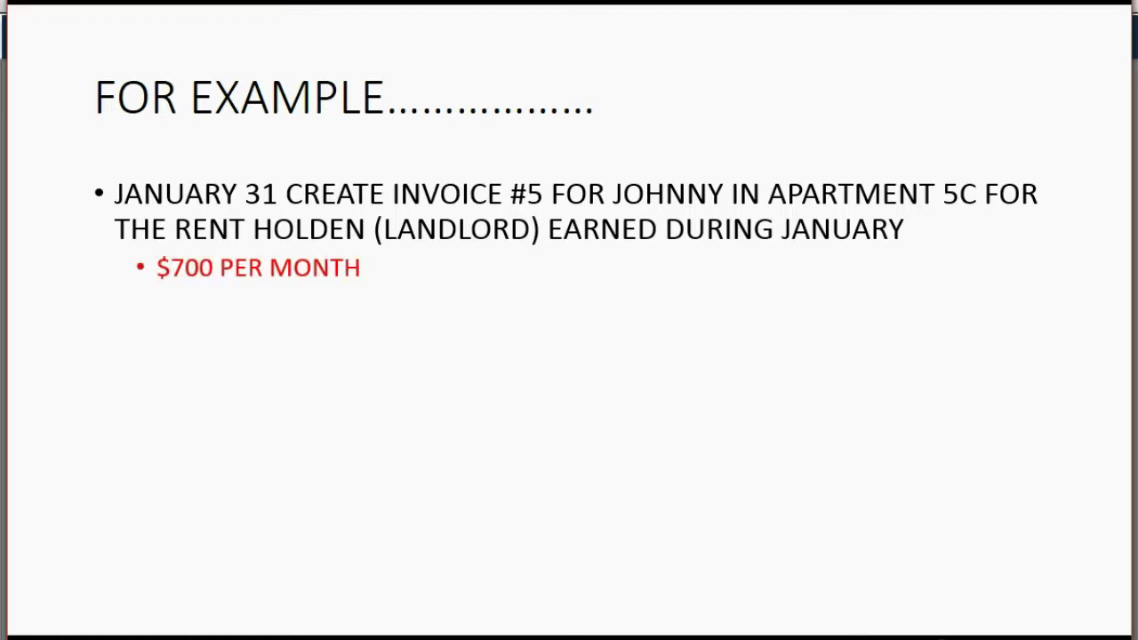
key(Right)
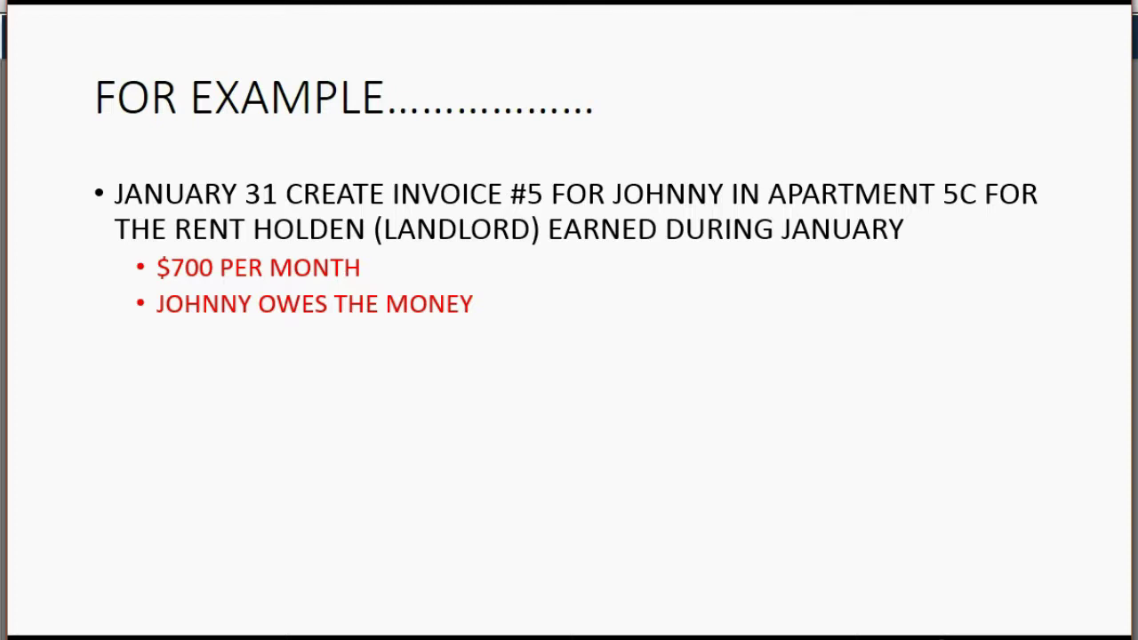
key(Right)
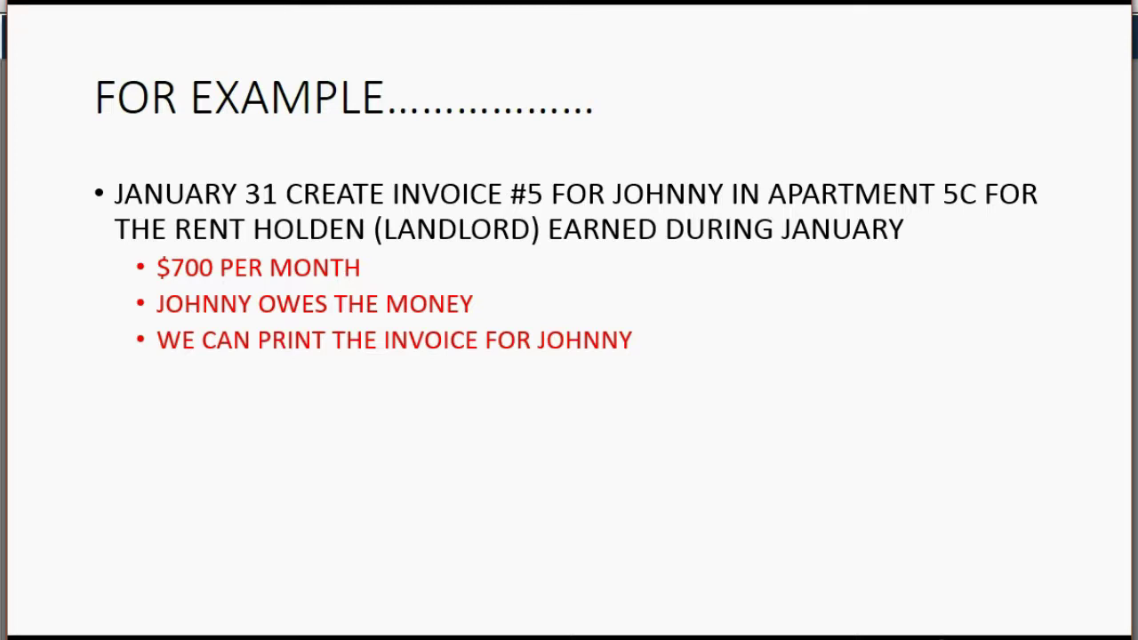
key(Right)
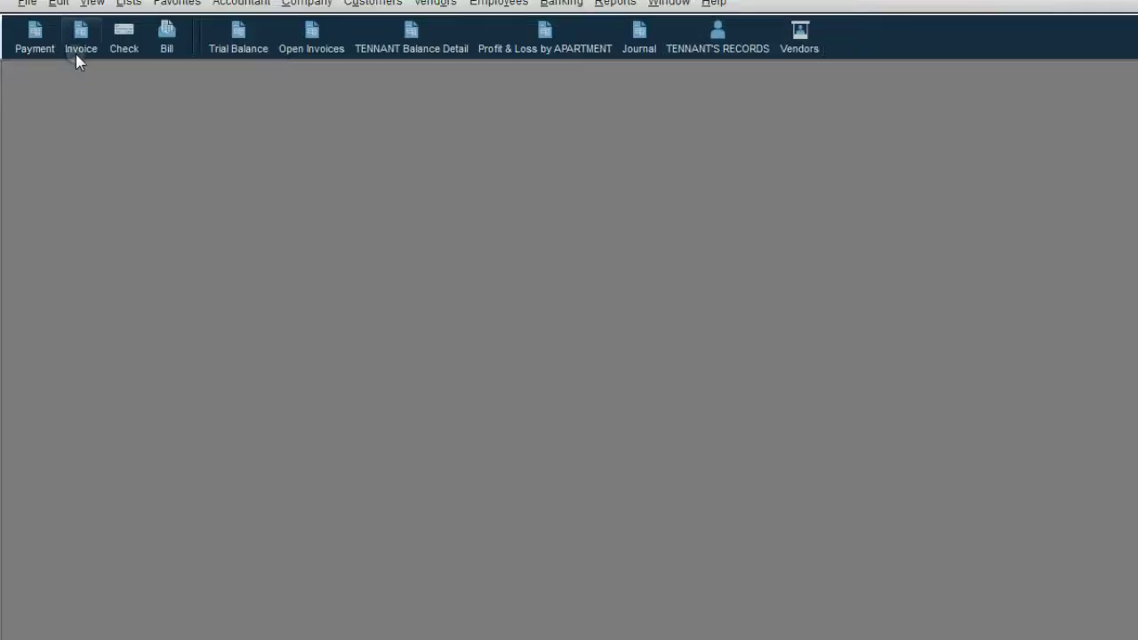
Create a new invoice for the tenant of apartment 5C.
click(78, 49)
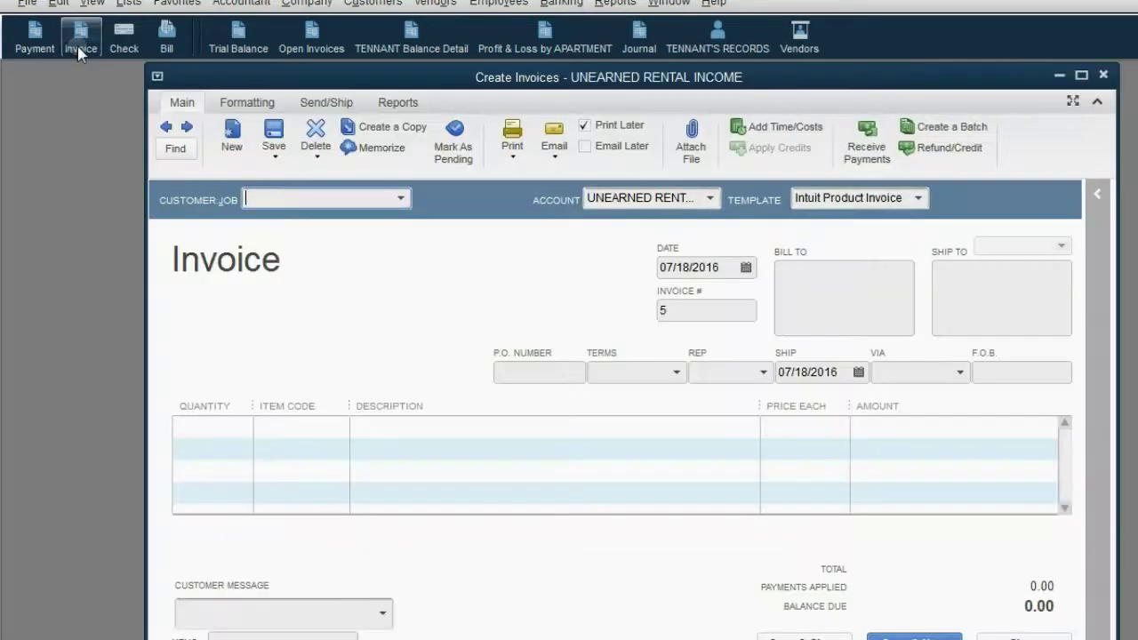
click(471, 242)
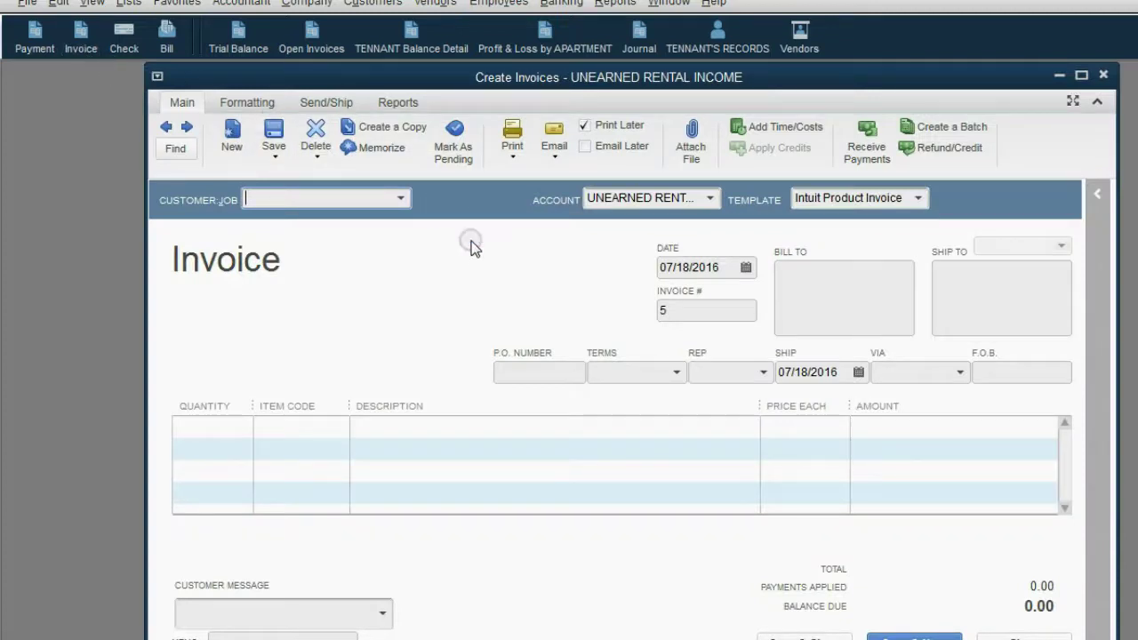
click(397, 199)
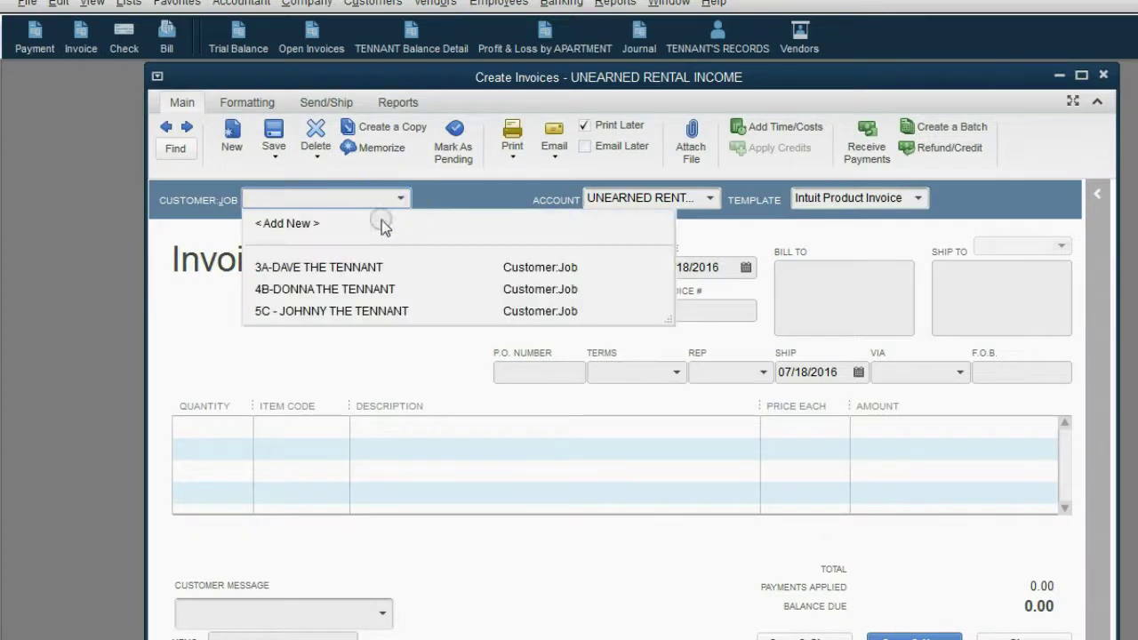
click(373, 312)
Set the invoice date to 01/31/2017.
click(744, 267)
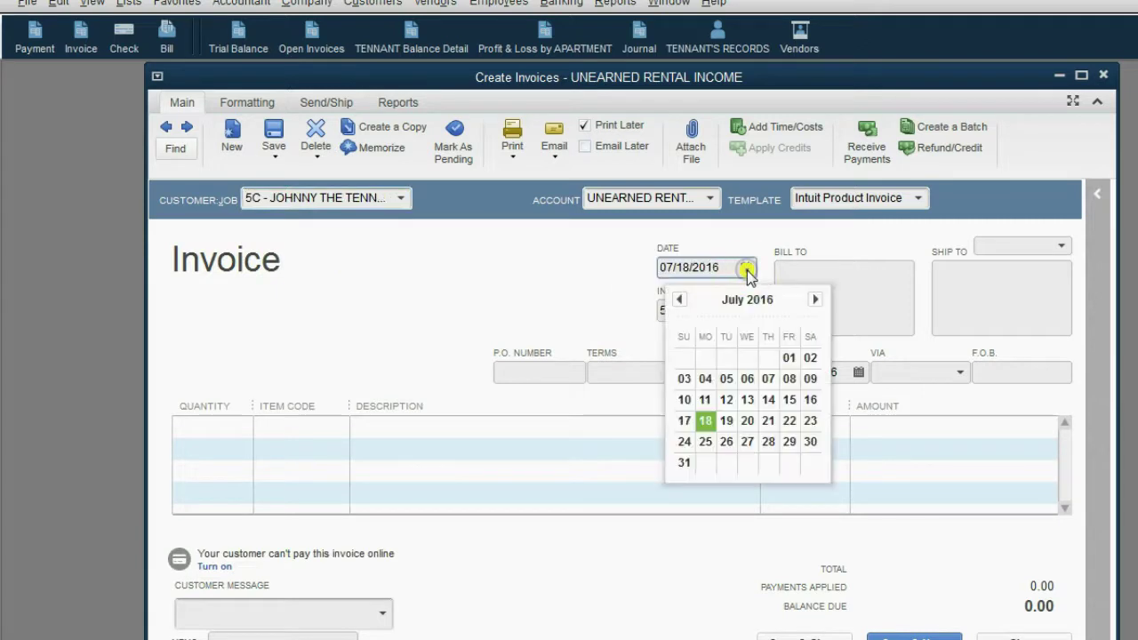
click(813, 301)
click(812, 300)
click(813, 301)
click(813, 301)
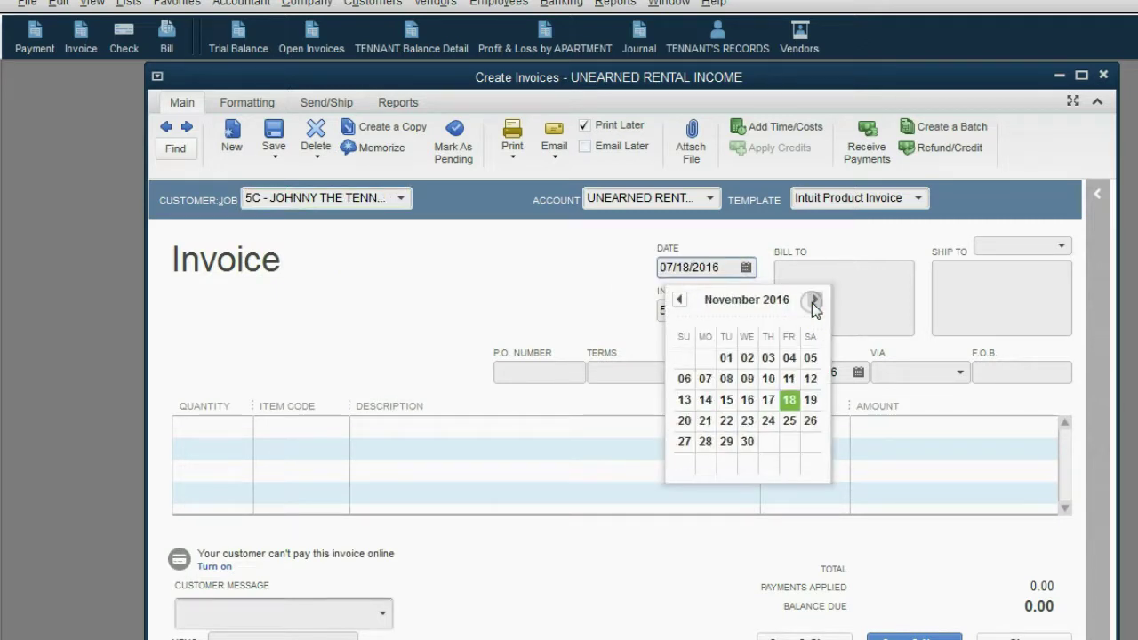
click(812, 300)
click(812, 301)
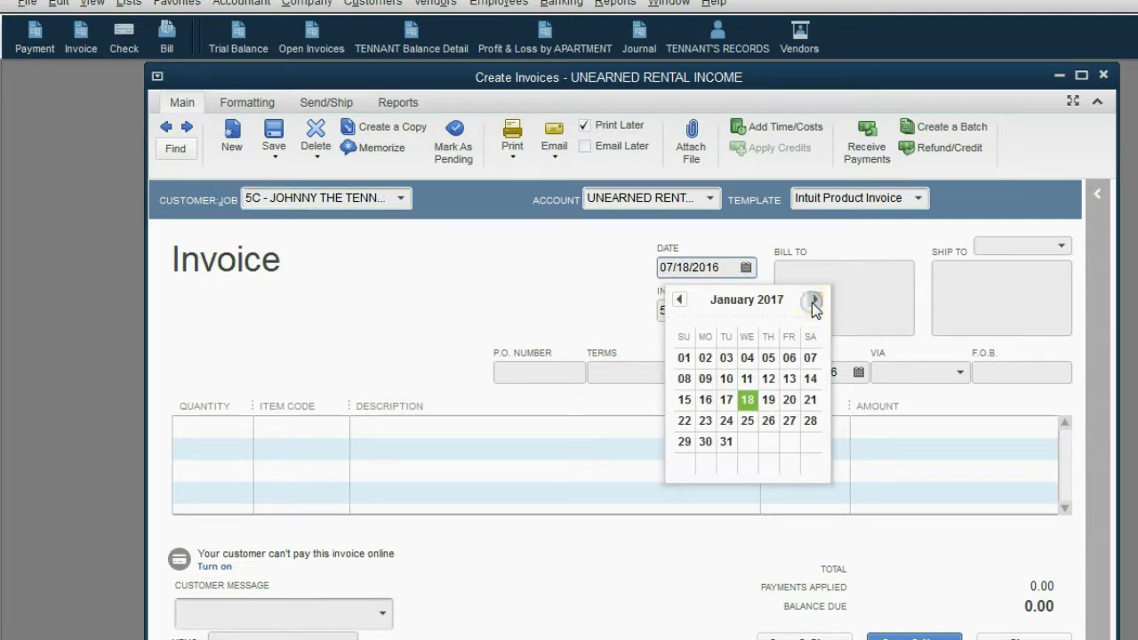
click(726, 441)
Add a RENTAL FEES line to the invoice with an amount of 700.
click(301, 433)
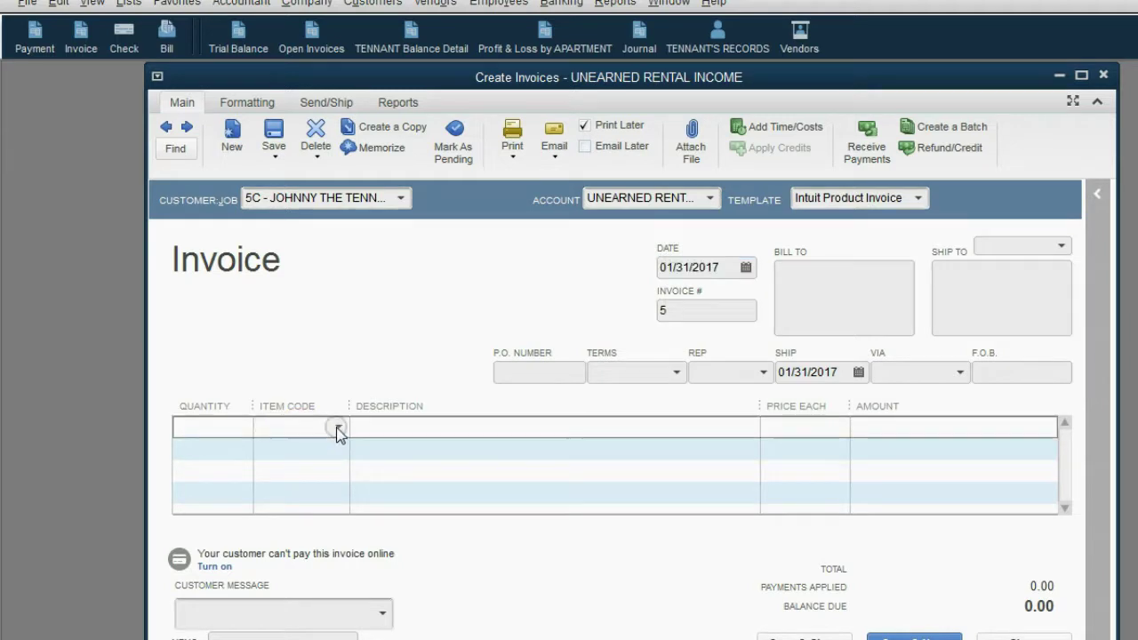
click(338, 427)
click(343, 499)
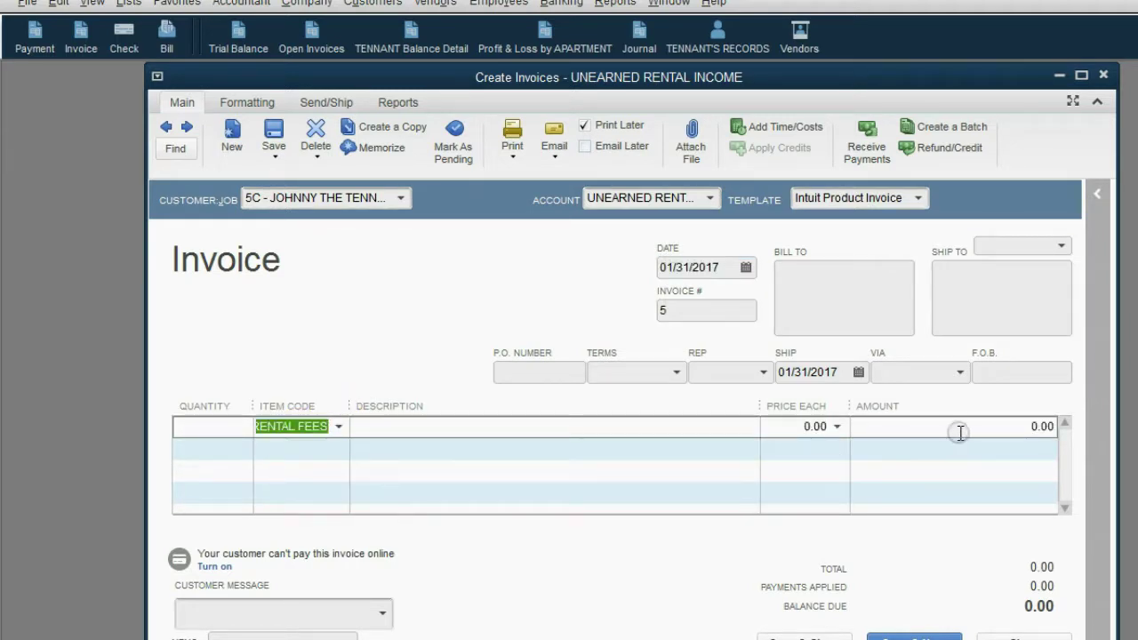
click(1045, 426)
text(700)
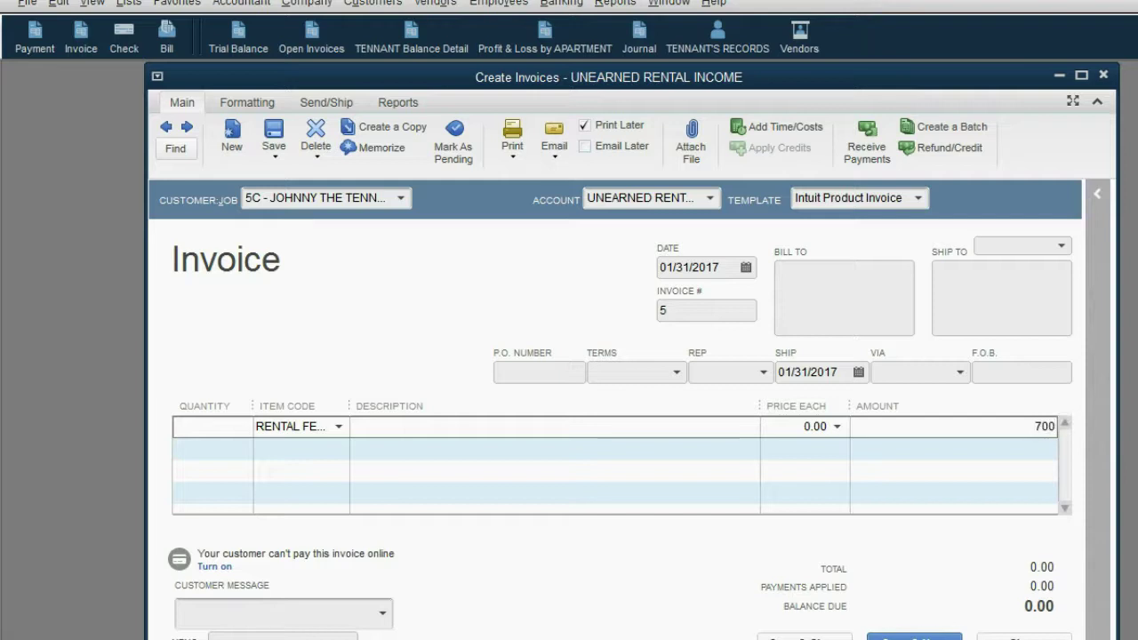
key(Tab)
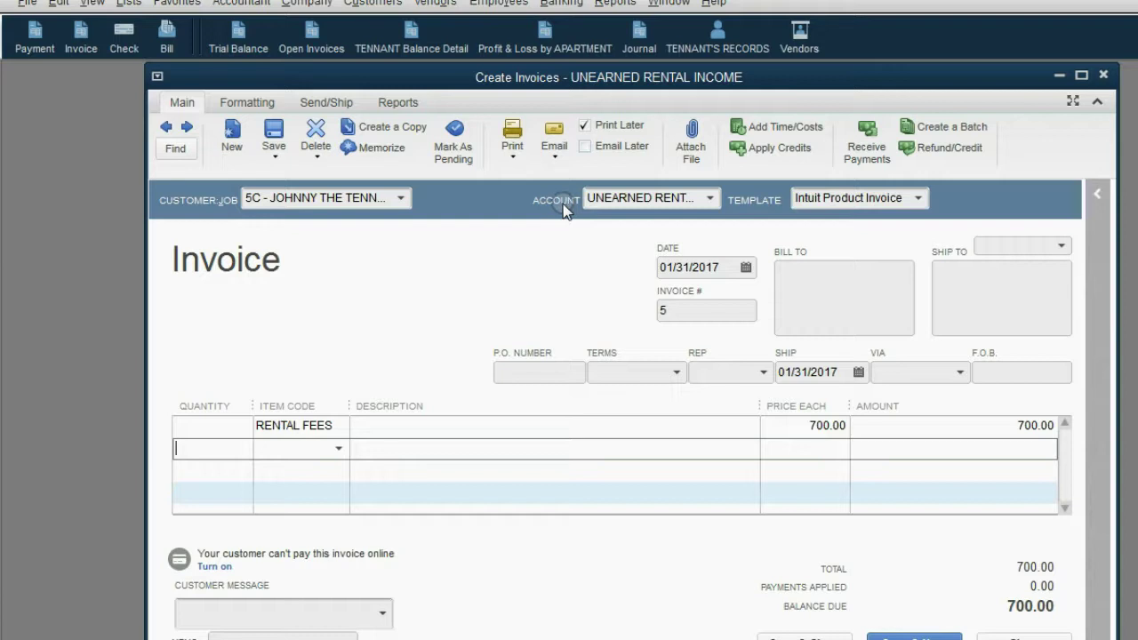
Assign the invoice to the PAST DUE RENT RECEIVABLE account, then save and close it.
click(710, 198)
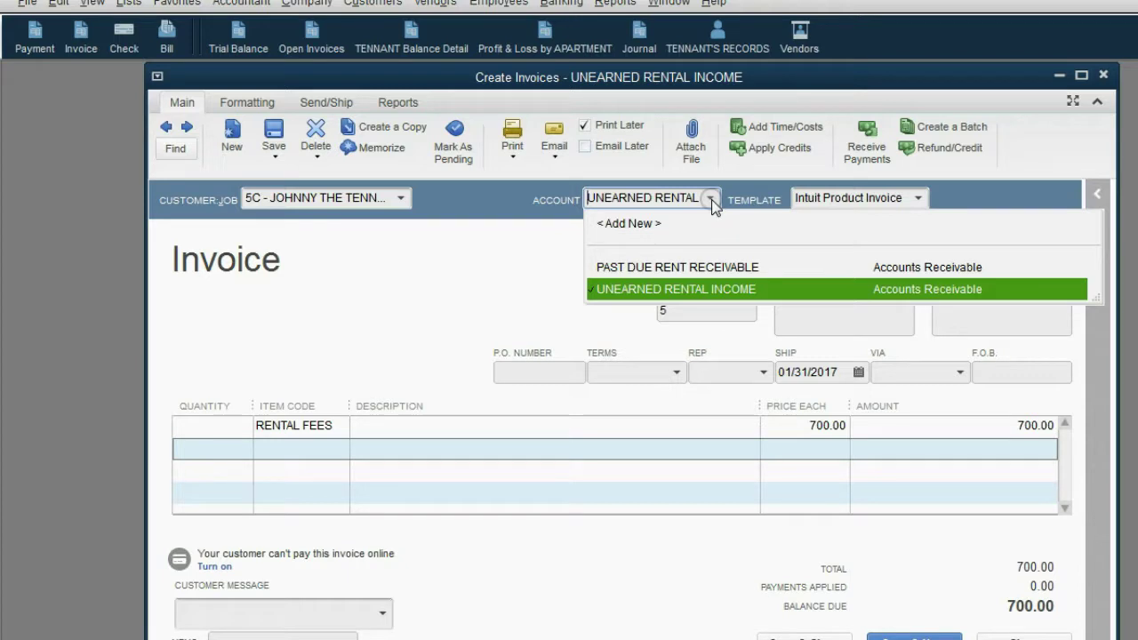
click(702, 266)
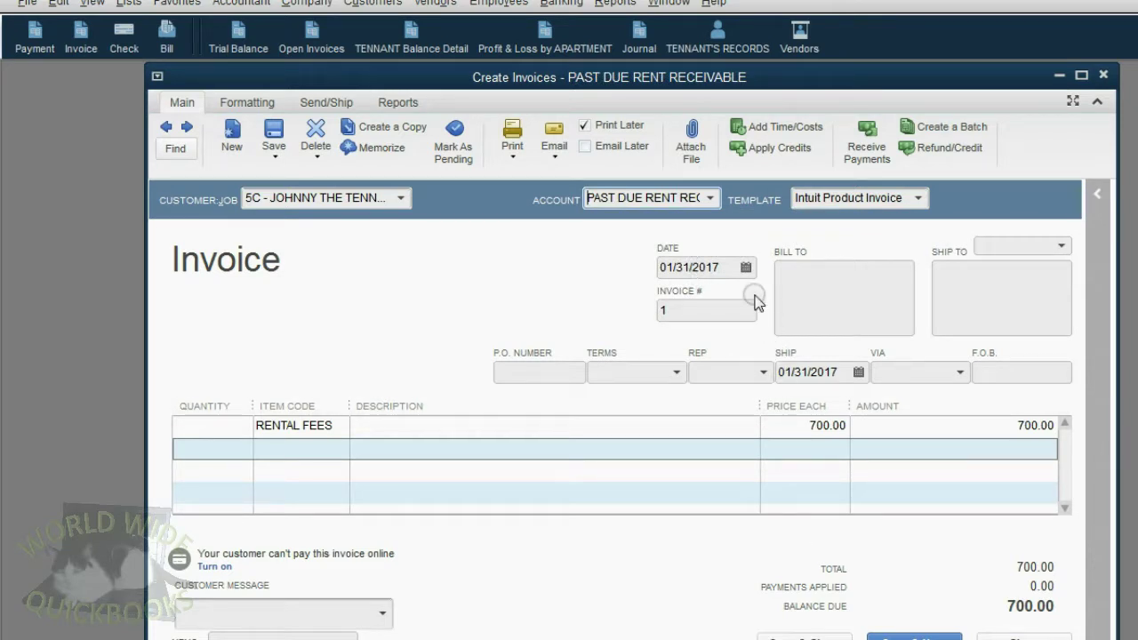
click(710, 198)
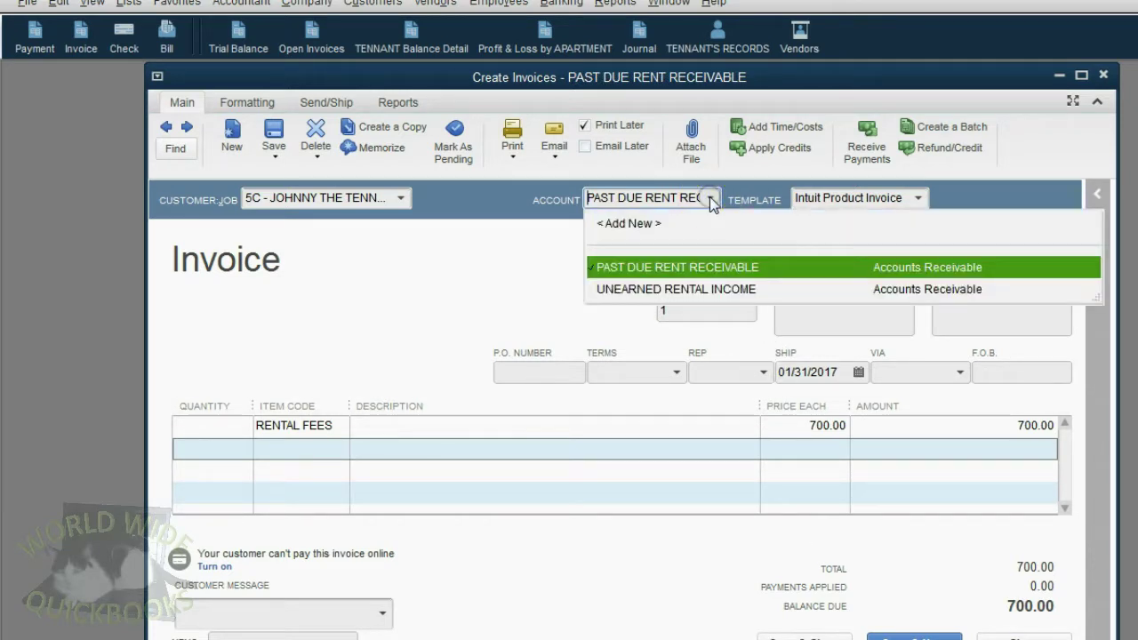
click(727, 269)
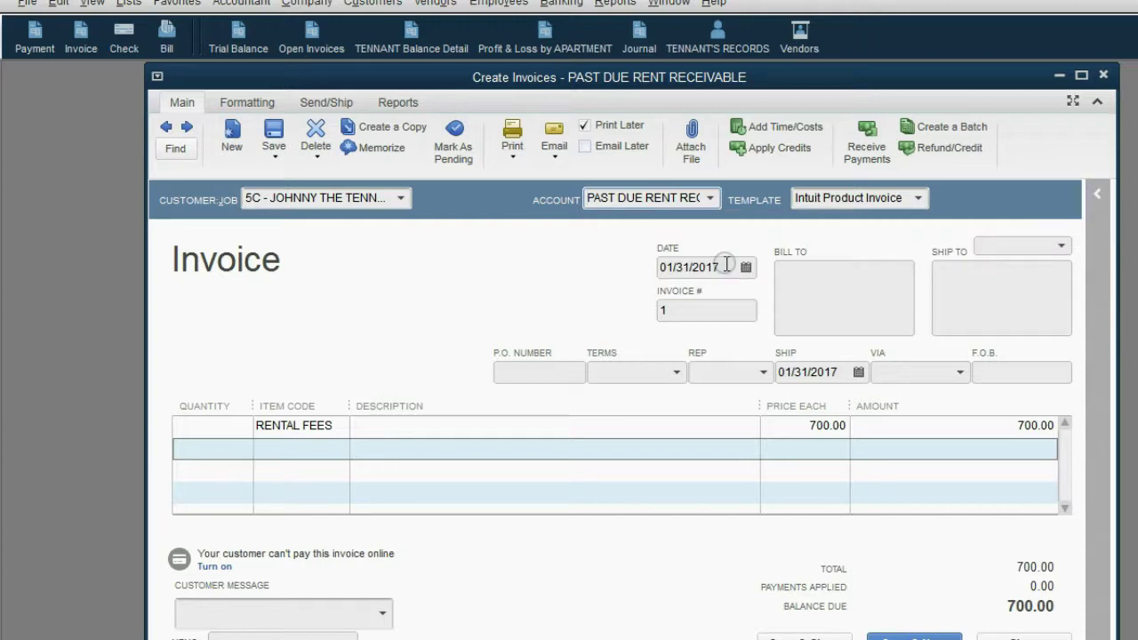
click(712, 199)
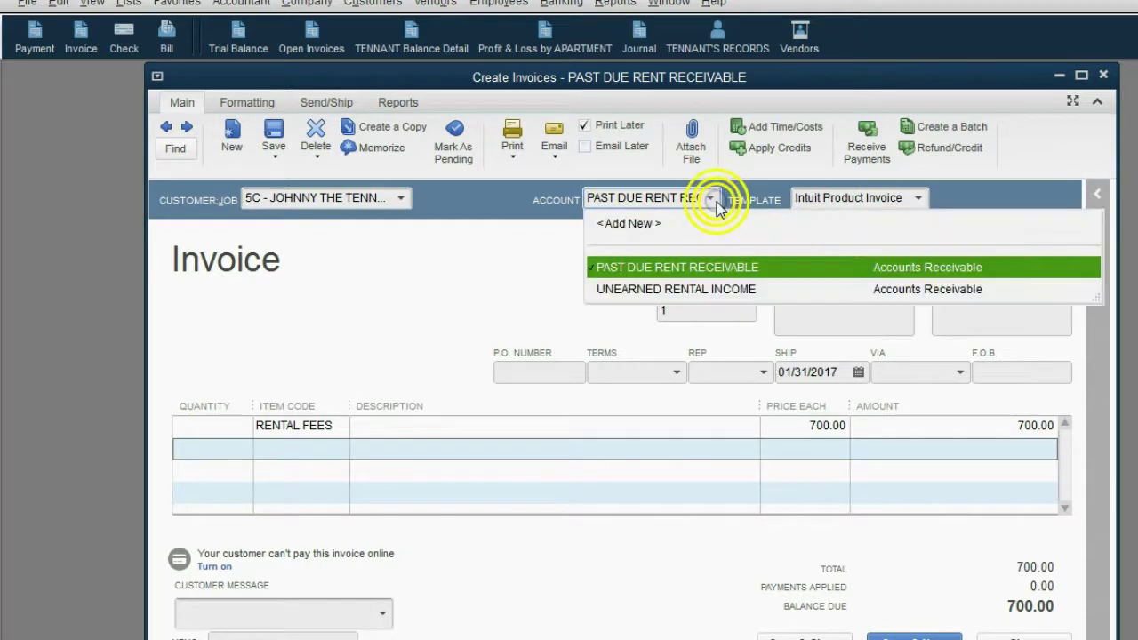
click(715, 201)
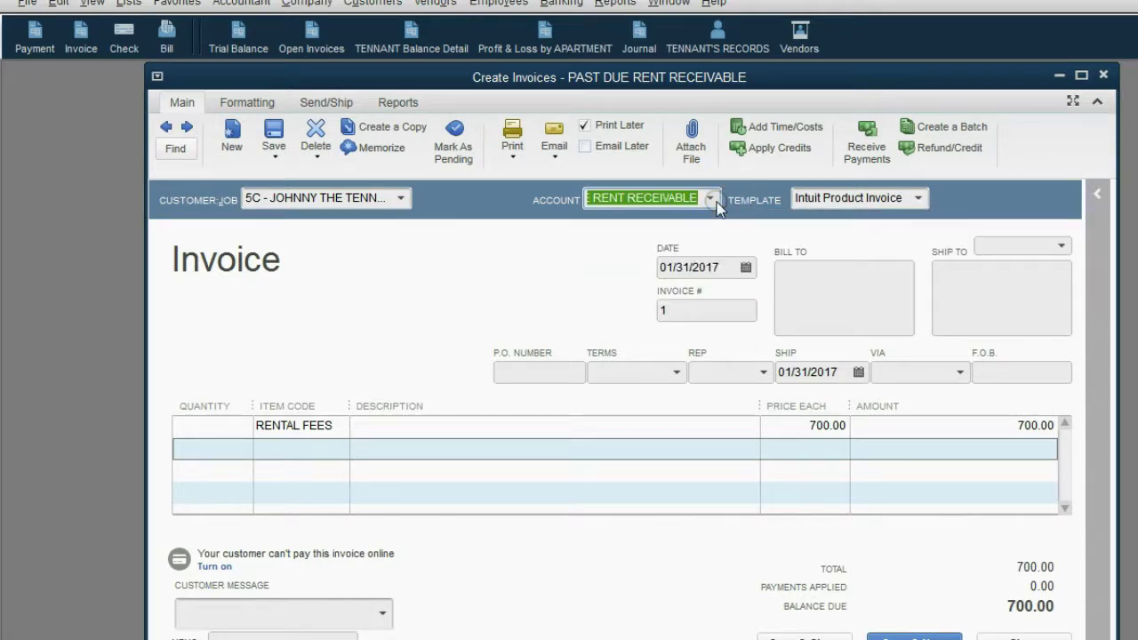
click(787, 636)
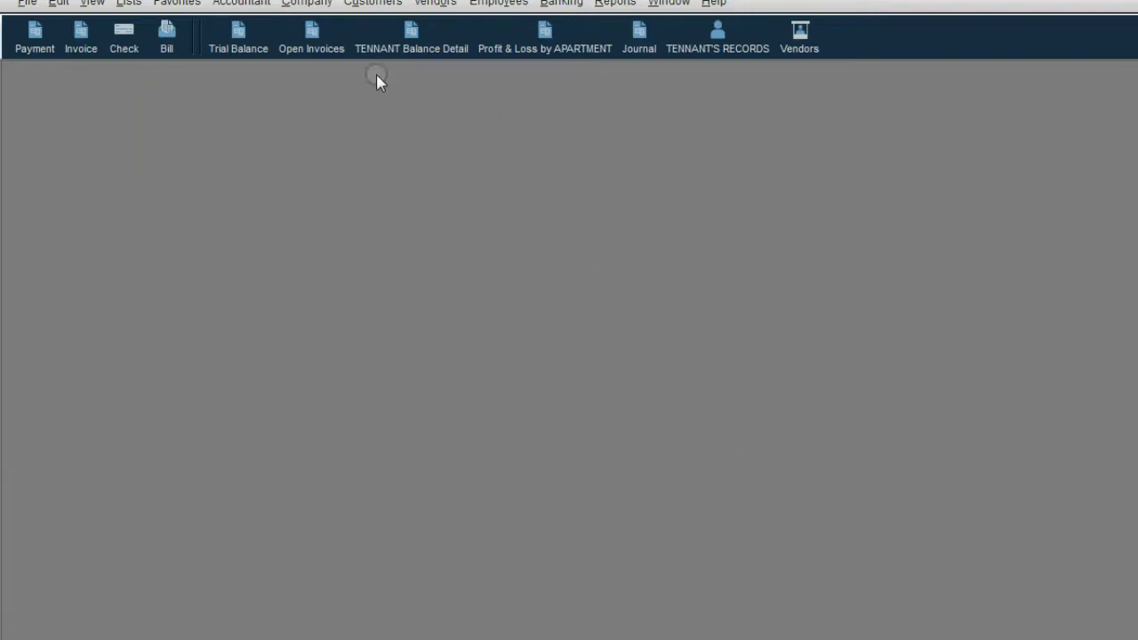
Review the Trial Balance report for all dates, then replace it with the TENNANT Balance Detail report.
click(242, 37)
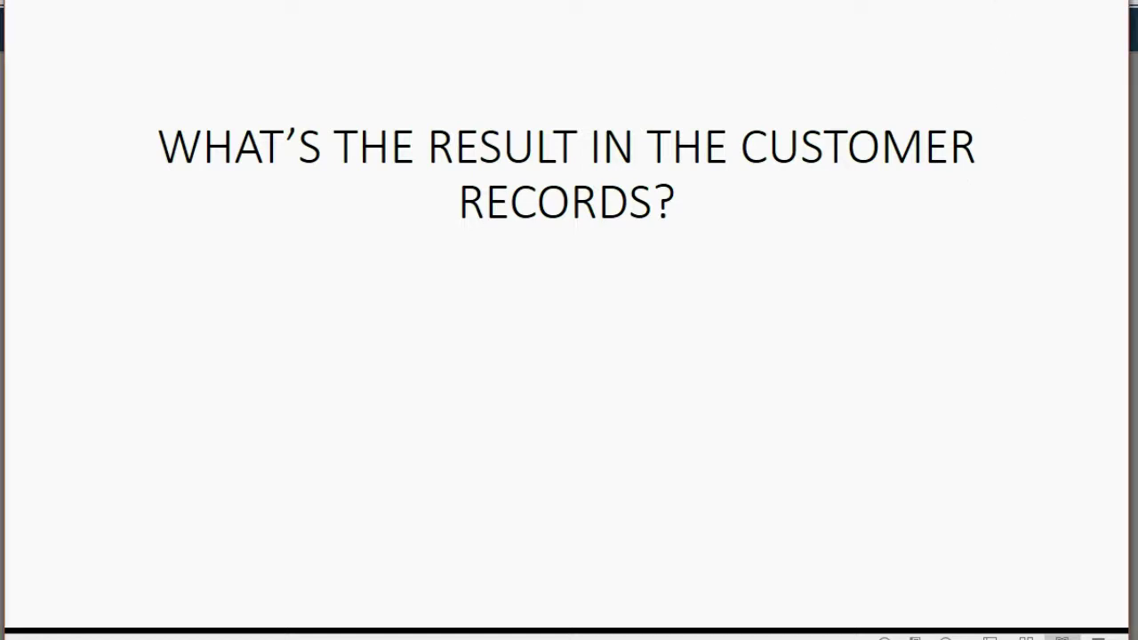
click(1013, 7)
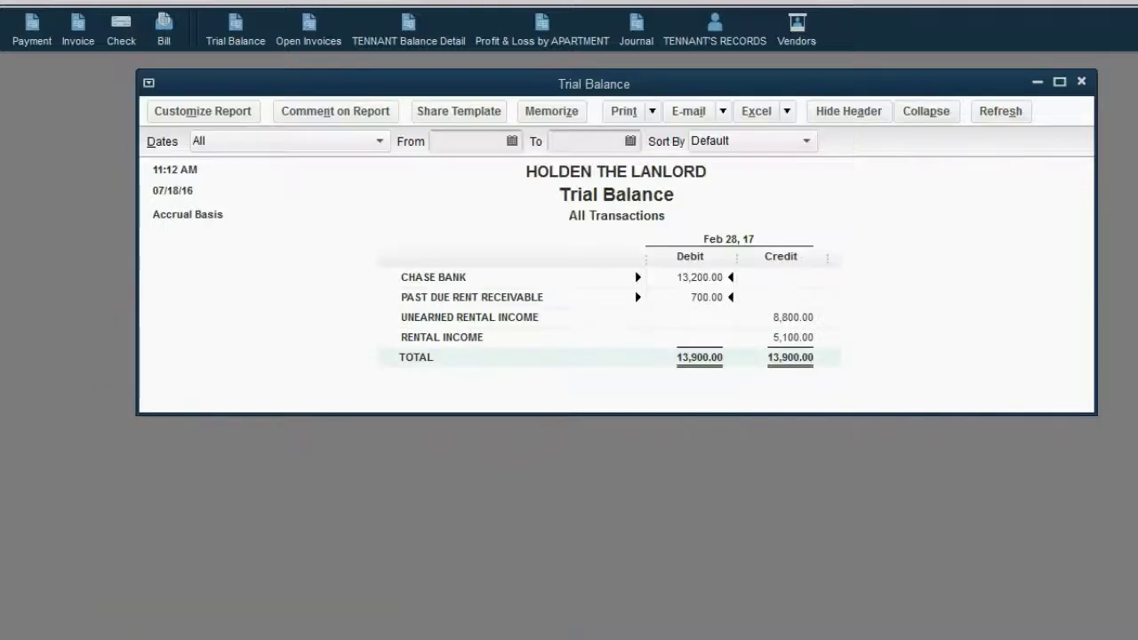
click(1081, 81)
click(430, 35)
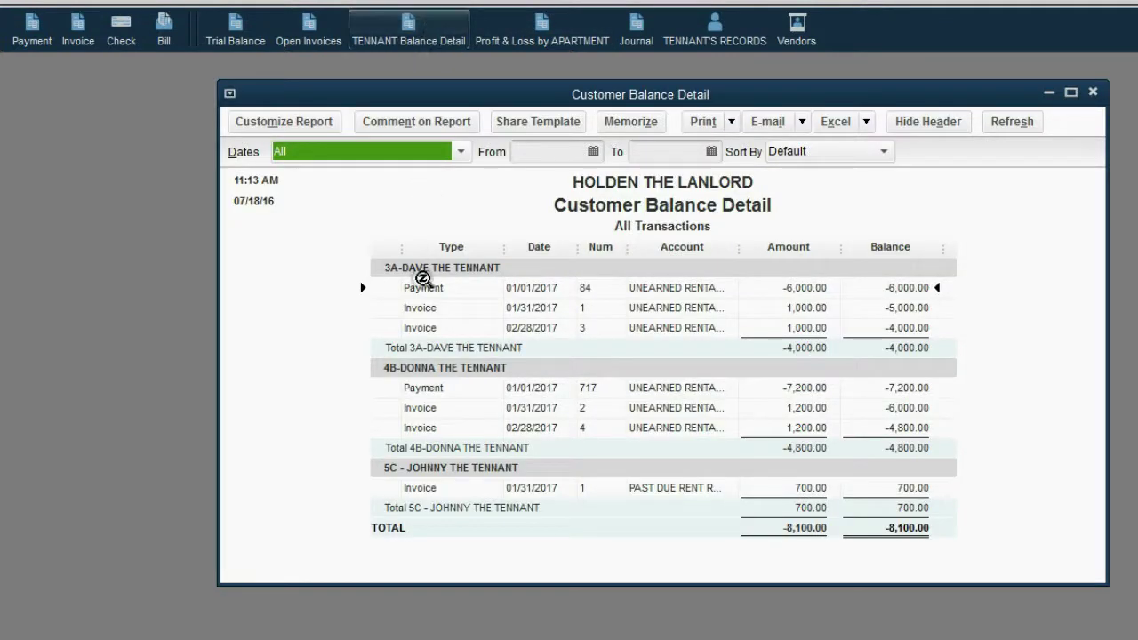
Examine the apartment 5C entry and the balance totals for apartments 3A and 4B in the Customer Balance Detail report.
click(433, 478)
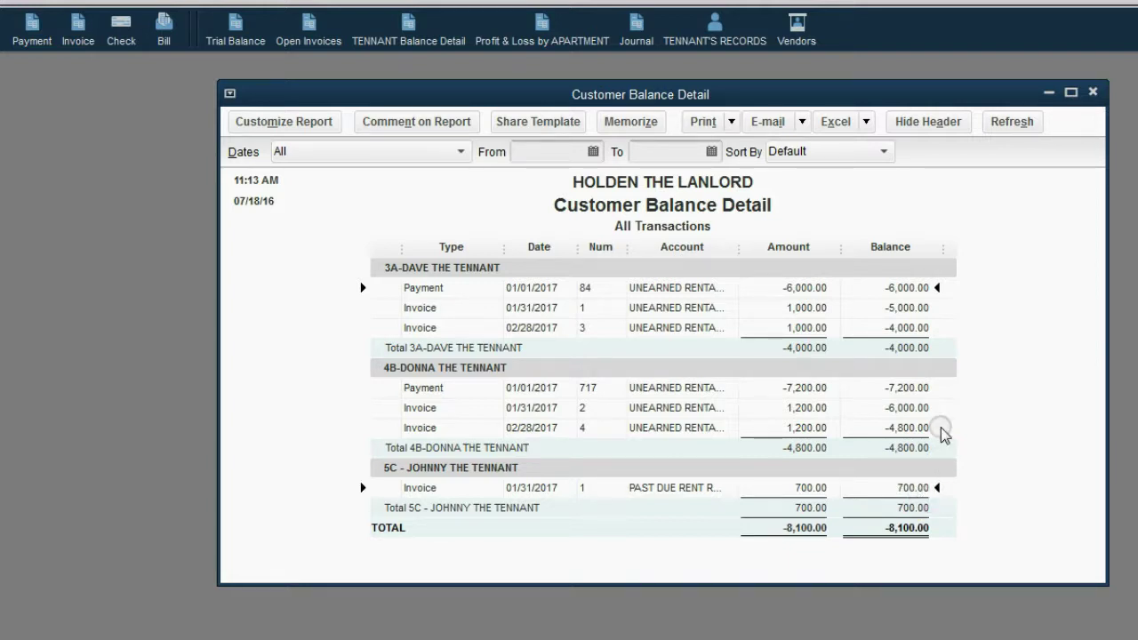
click(911, 348)
click(926, 445)
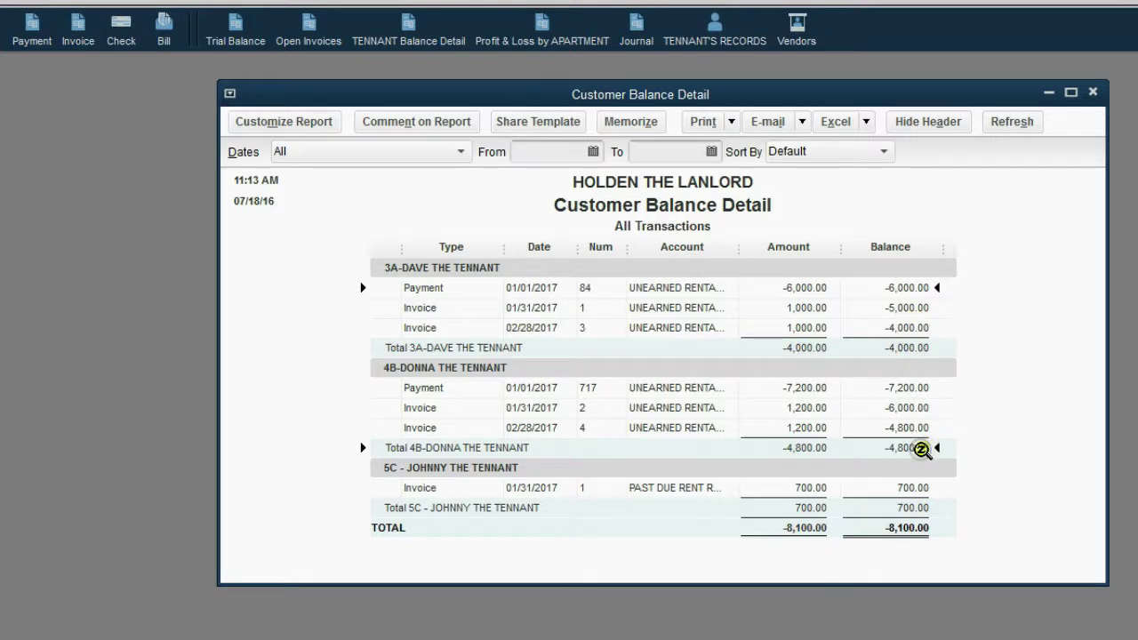
click(910, 347)
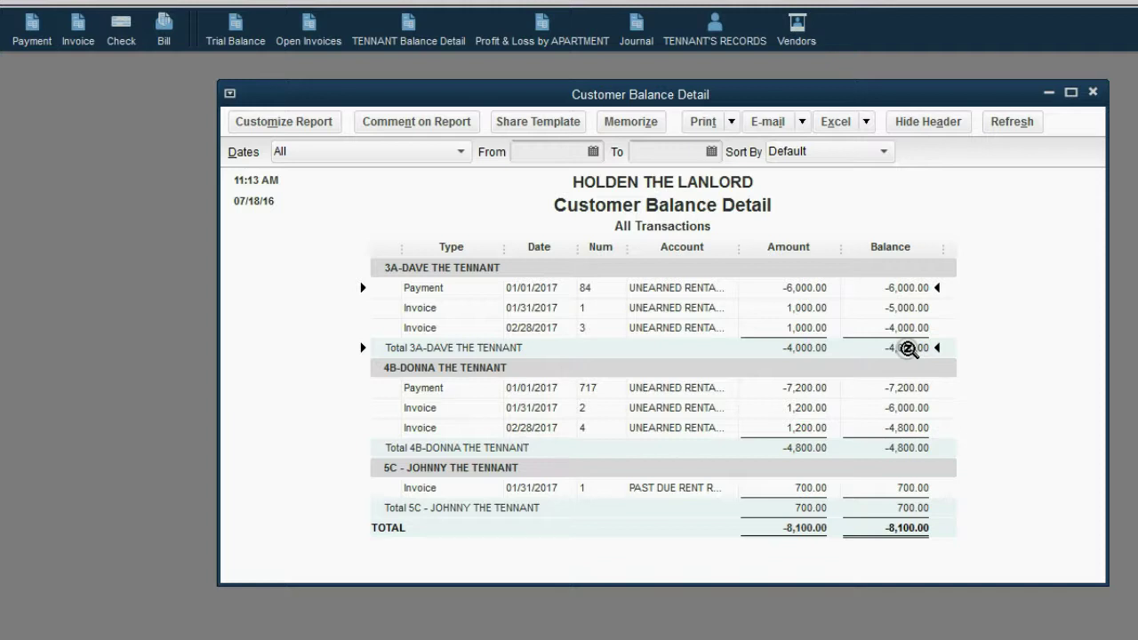
Bring up the Open Invoices report for all dates and examine the open payments and invoice of each apartment.
click(315, 39)
drag(384, 93, 514, 95)
click(457, 287)
click(471, 346)
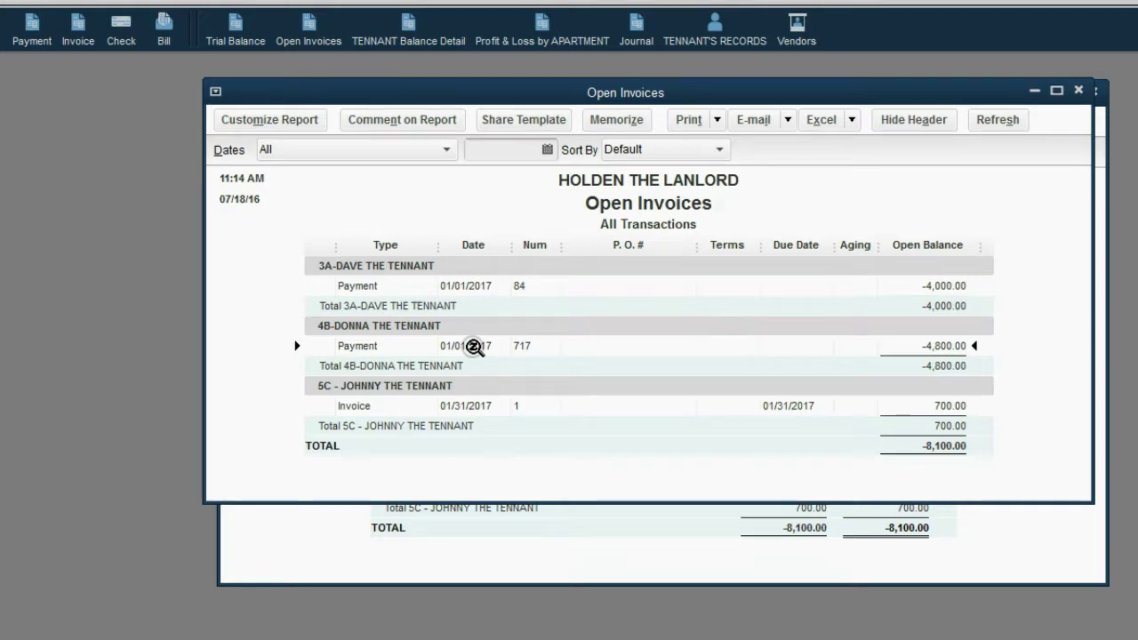
click(466, 406)
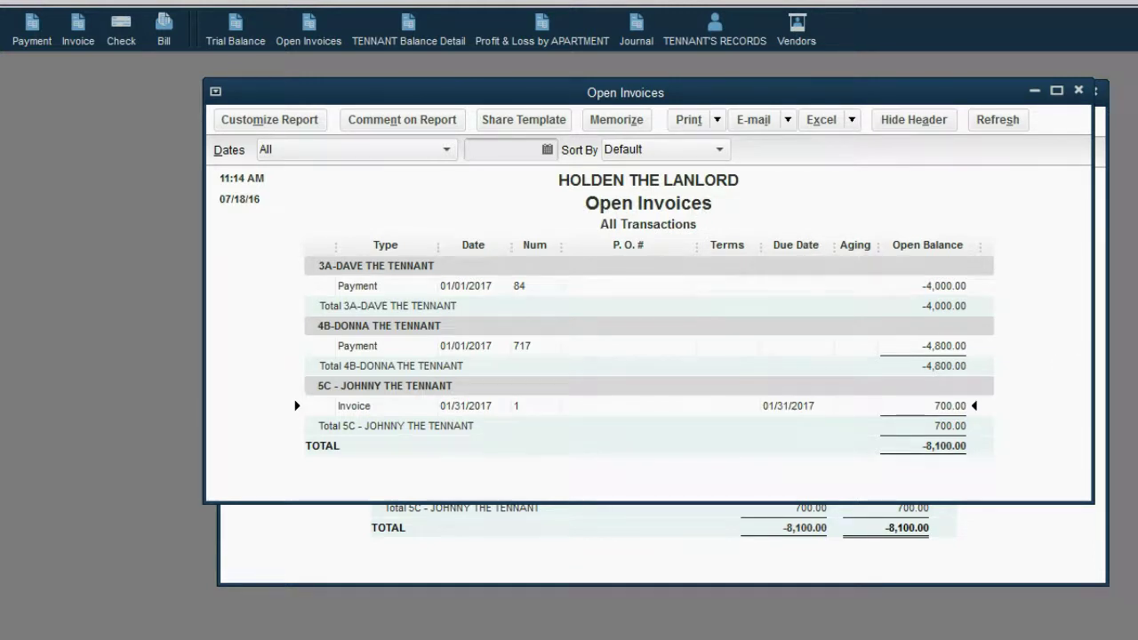
click(870, 466)
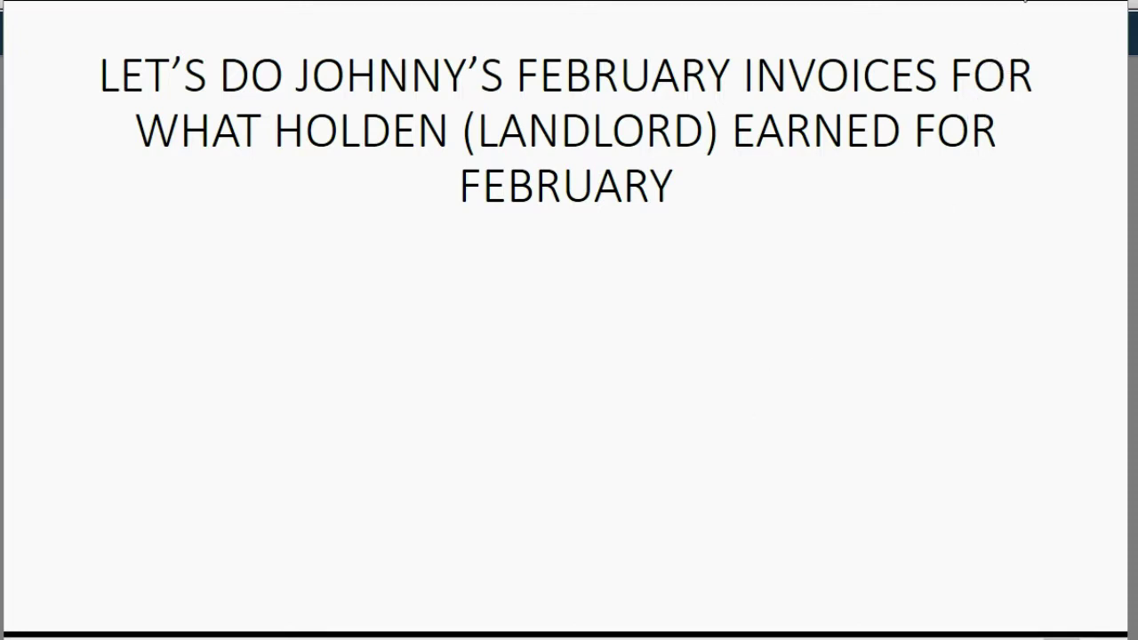
Close the reports and start a new invoice for the apartment 5C tenant under the PAST DUE RENT RECEIVABLE account.
click(1025, 4)
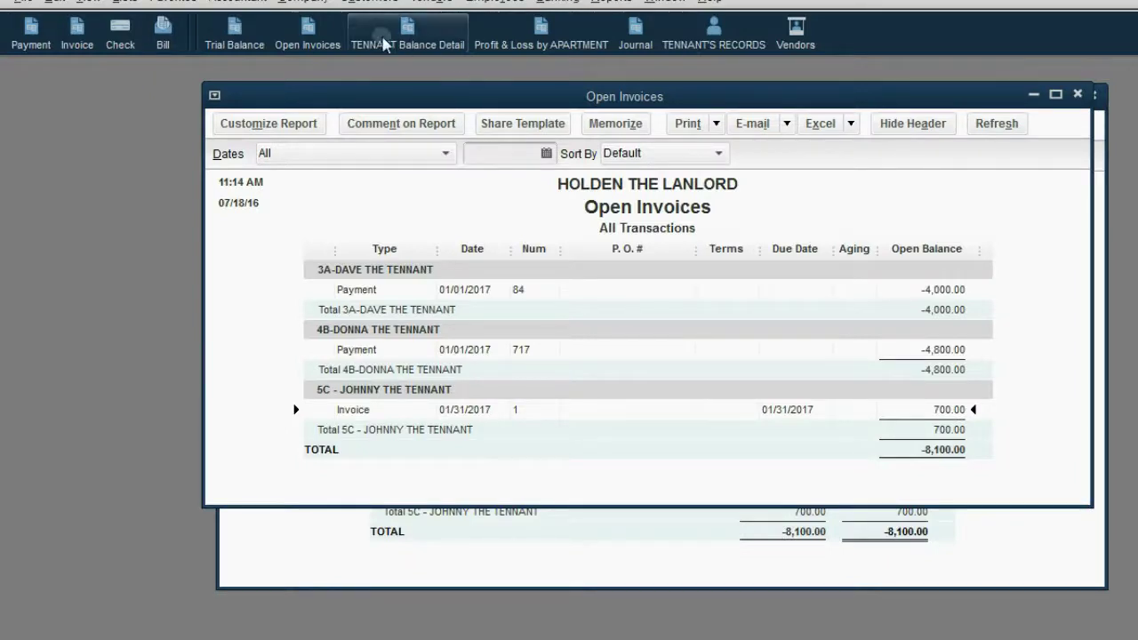
click(303, 44)
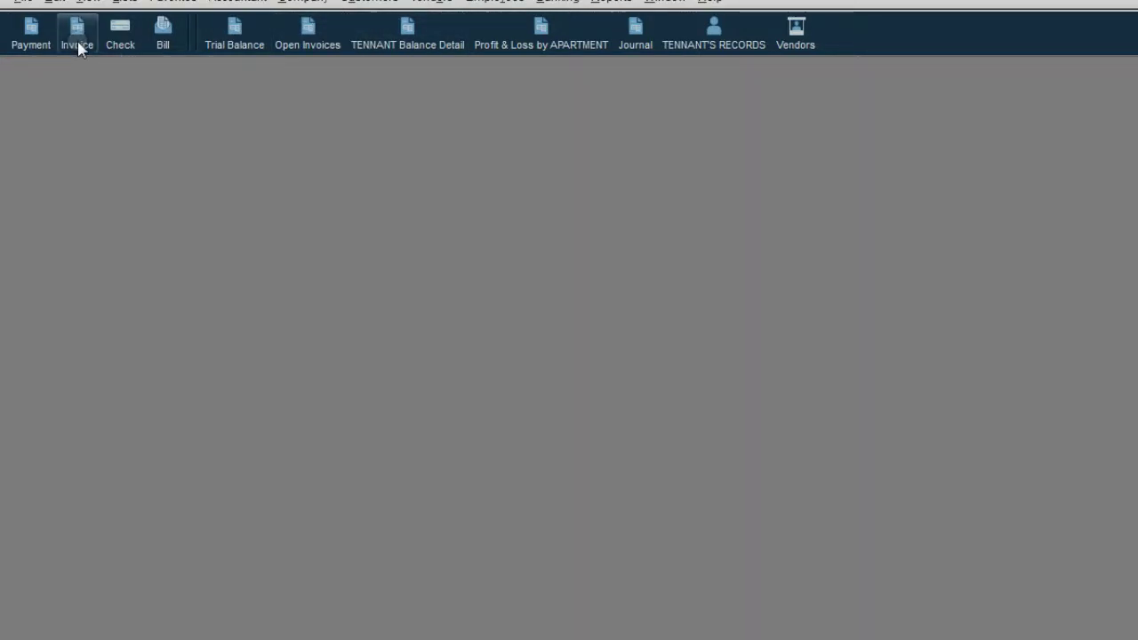
click(77, 44)
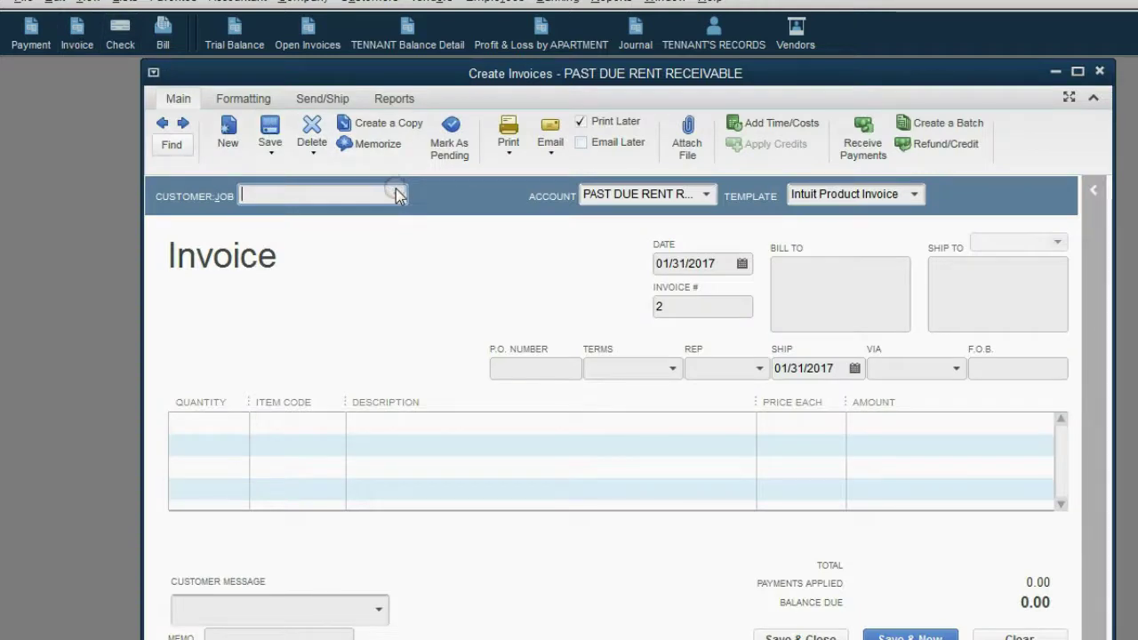
click(396, 194)
click(372, 303)
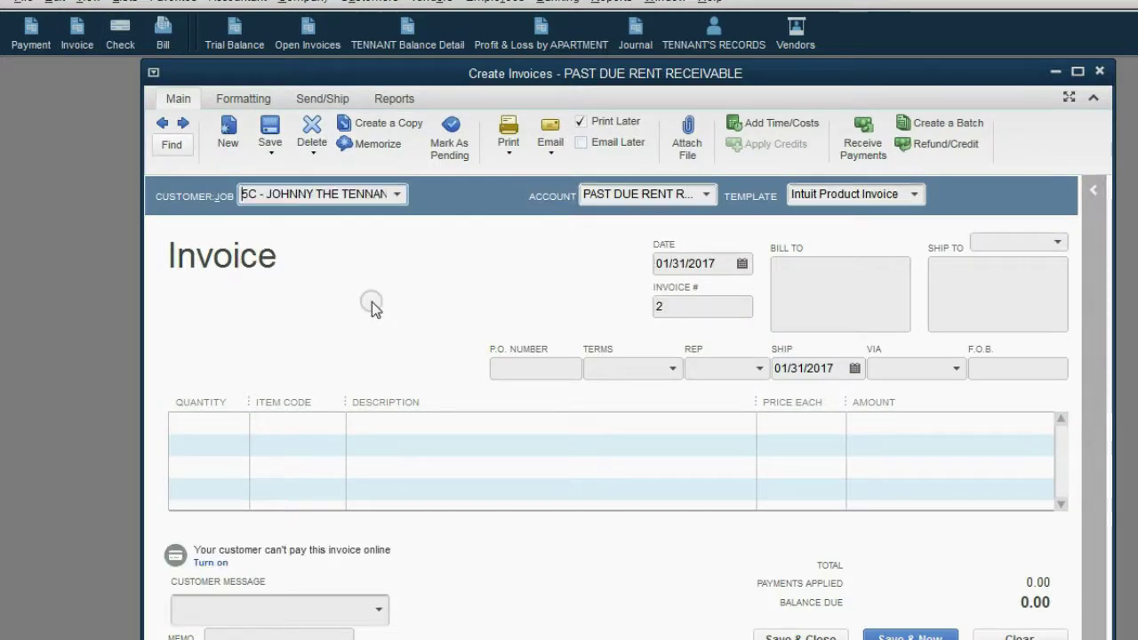
click(706, 193)
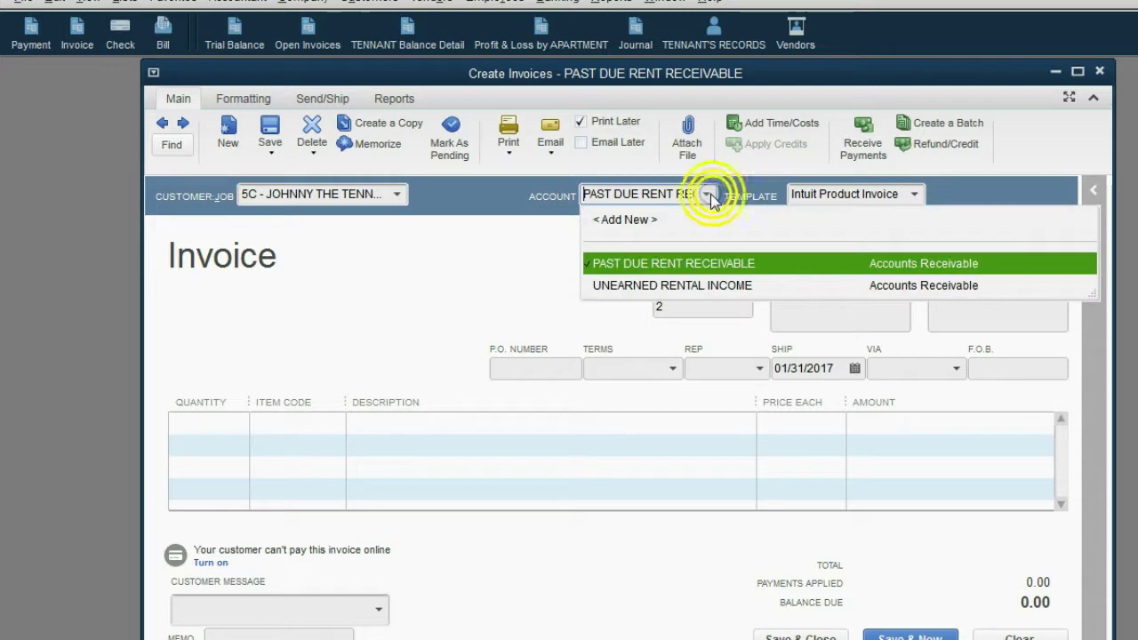
click(697, 263)
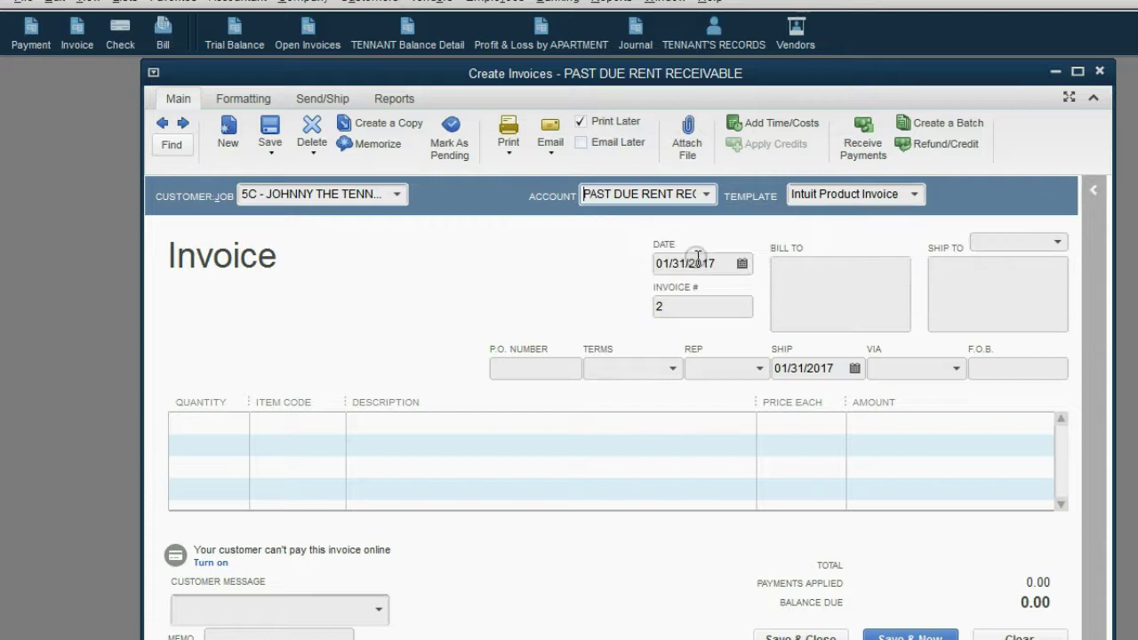
Add a RENTAL FEES line with an amount of 700 to the apartment 5C invoice.
click(296, 425)
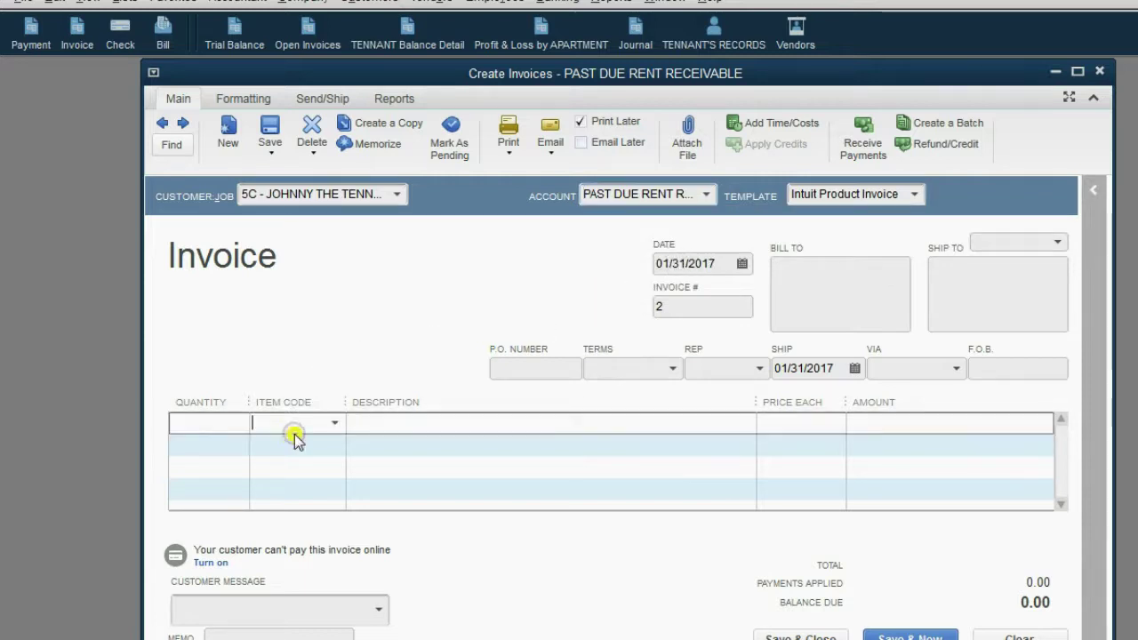
click(335, 424)
click(333, 495)
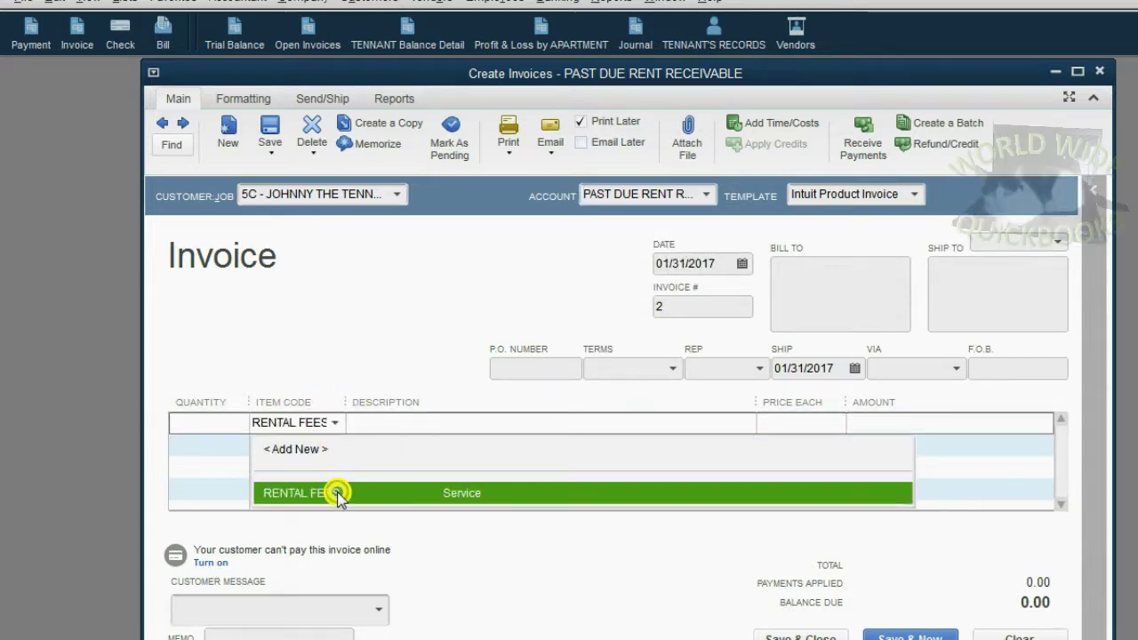
click(907, 423)
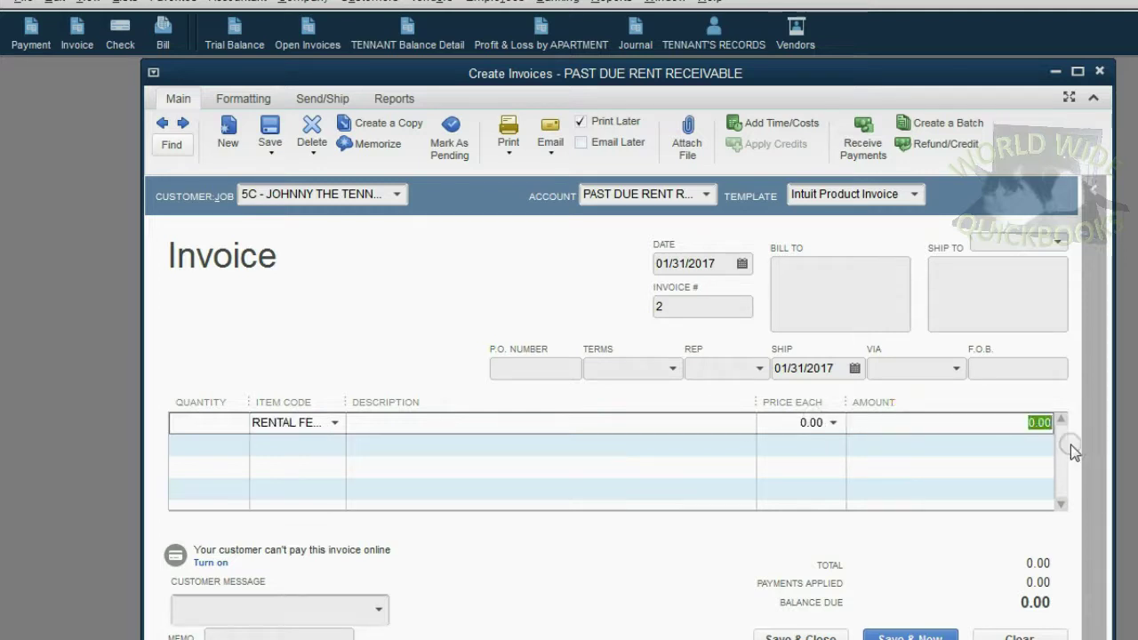
text(700)
key(Tab)
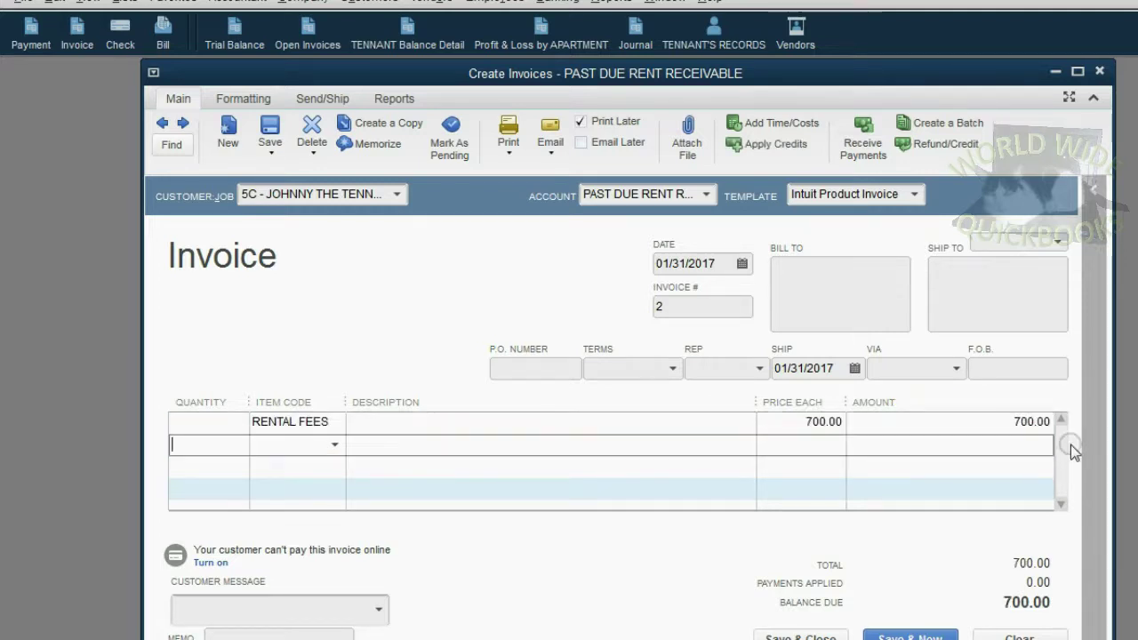
Date the invoice 02/28/2017, change its invoice number to 6, and save and close it.
click(742, 264)
click(810, 291)
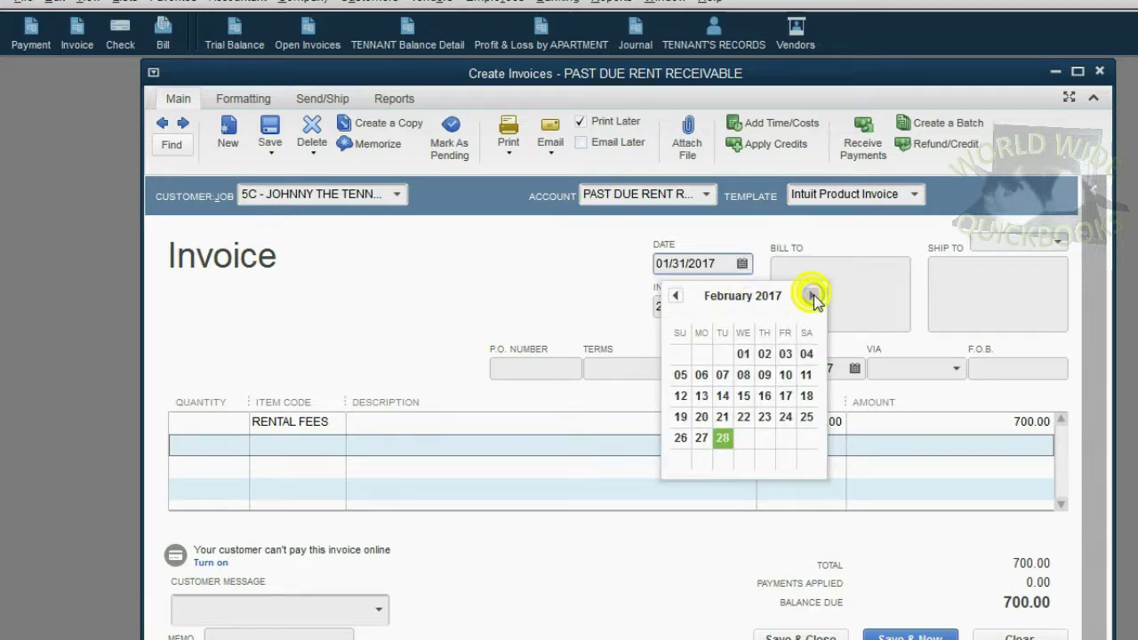
click(722, 437)
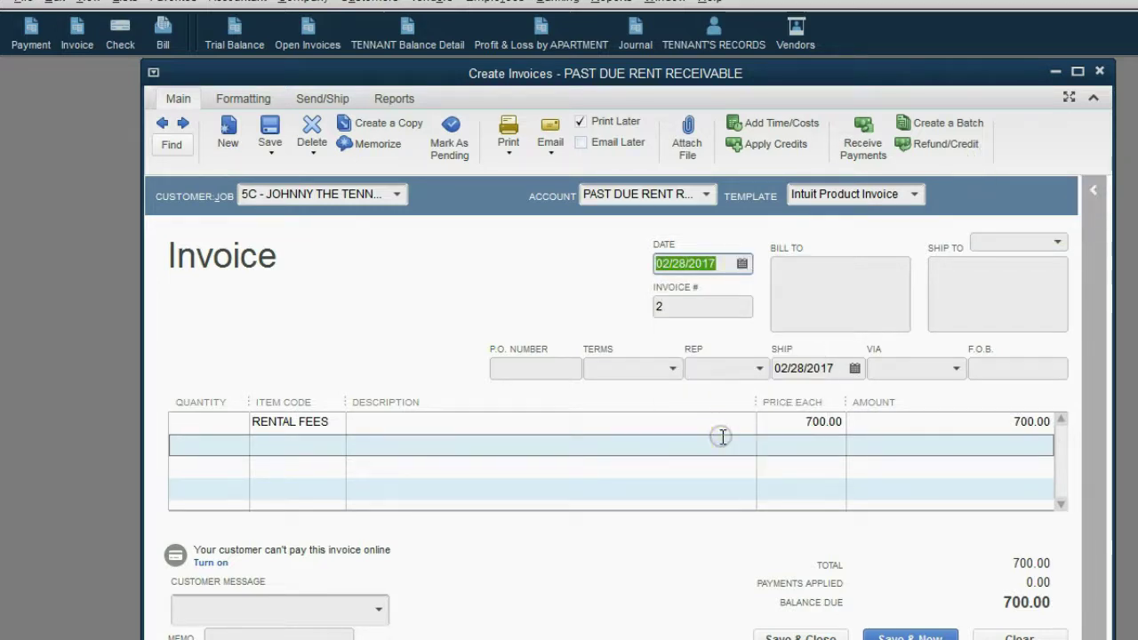
click(689, 305)
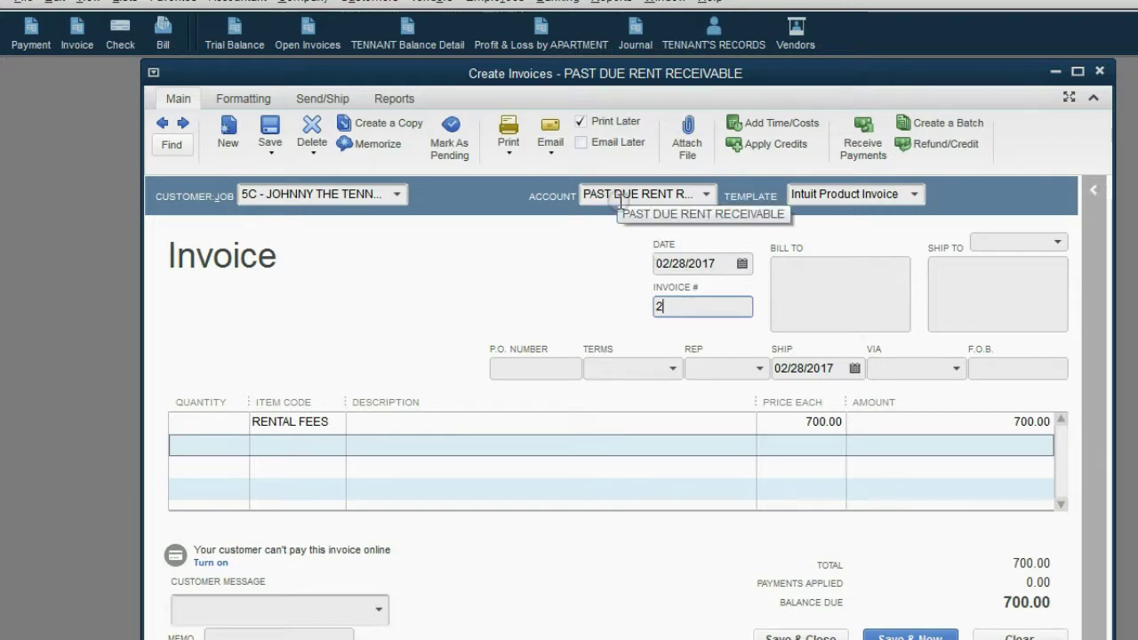
drag(678, 304, 640, 310)
text(6)
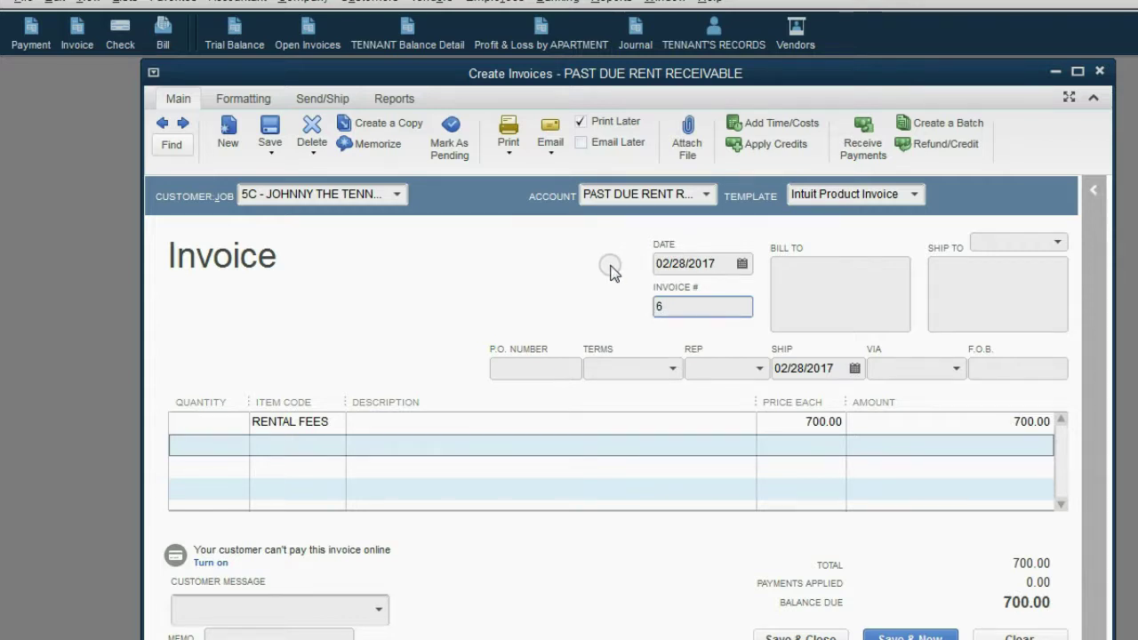
click(787, 636)
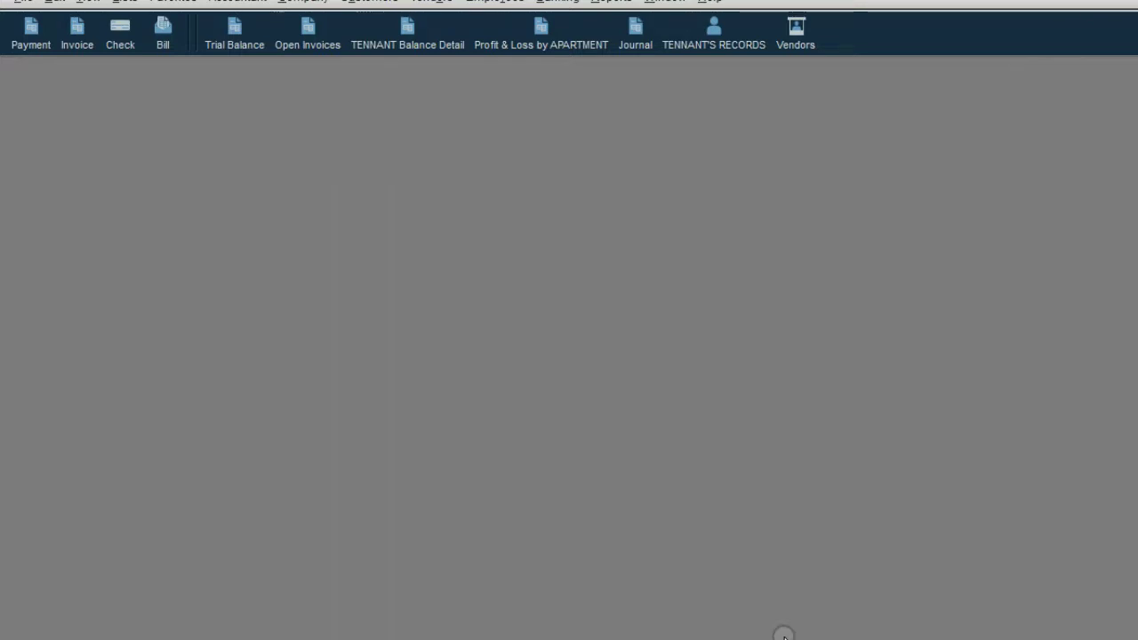
Run the TENNANT Balance Detail report and examine the January and February invoices and total for apartment 5C.
click(420, 40)
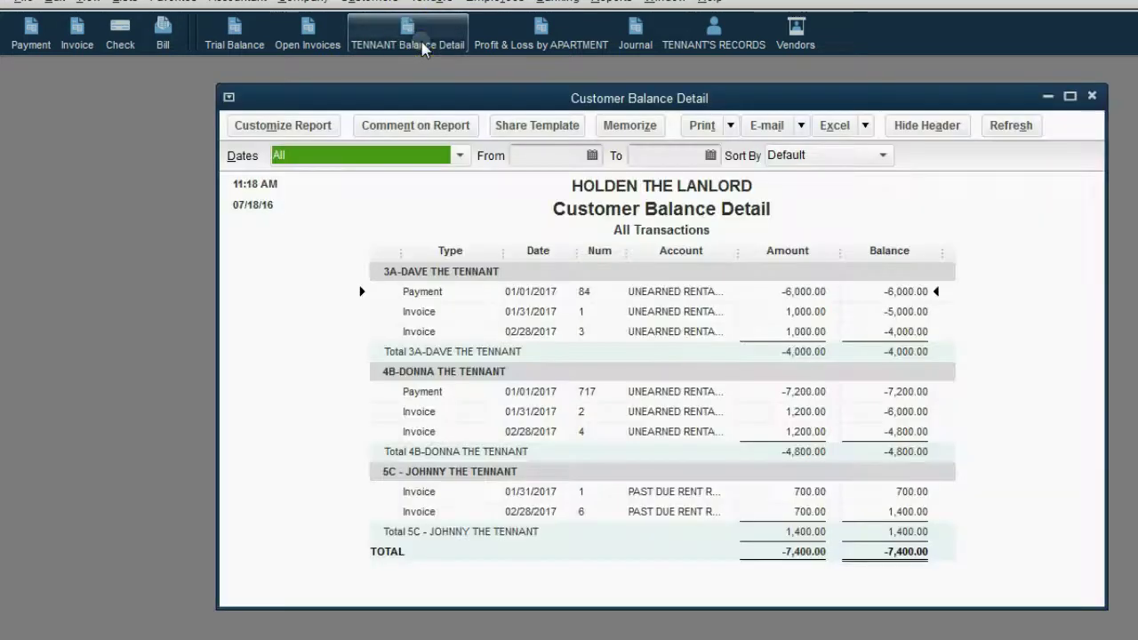
click(927, 493)
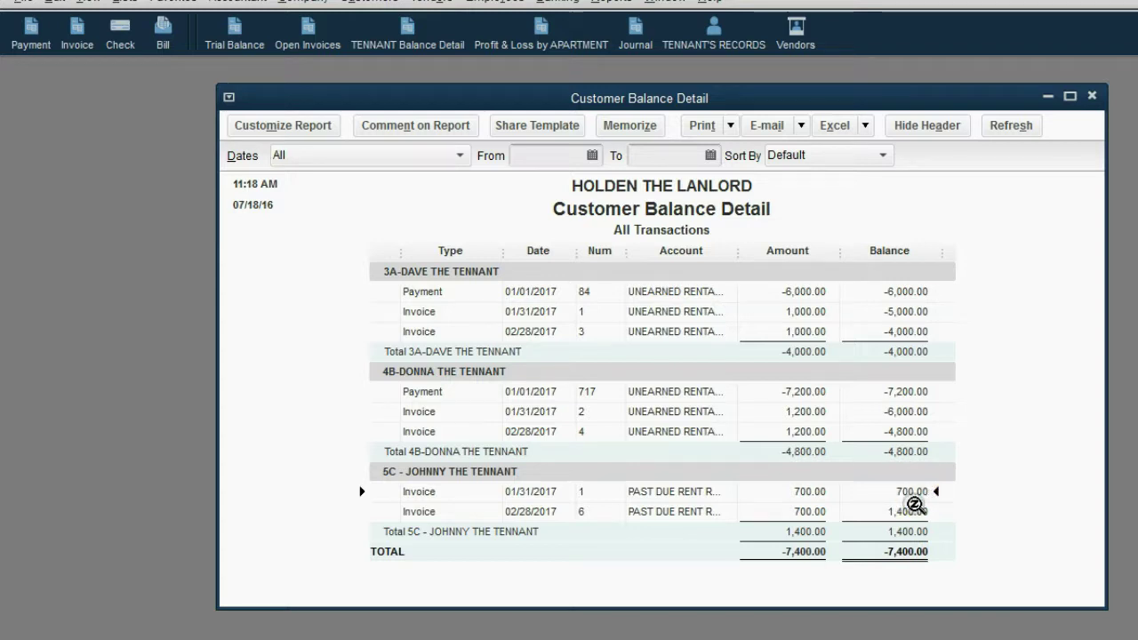
click(917, 511)
click(910, 533)
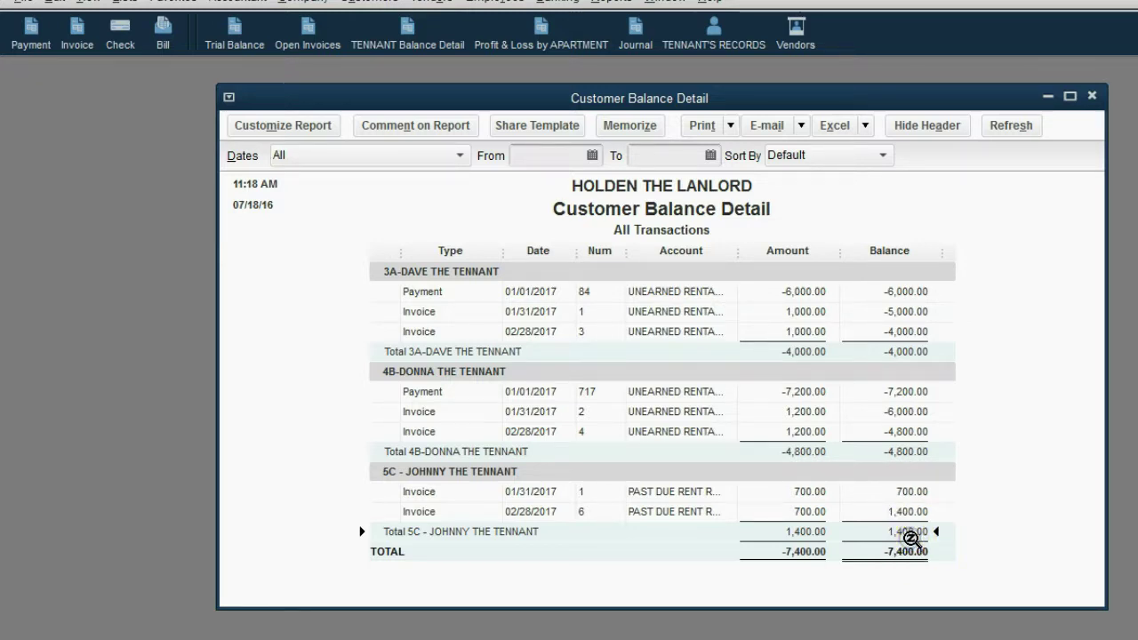
Run the Open Invoices report for all dates and examine the two open invoices for apartment 5C.
click(318, 43)
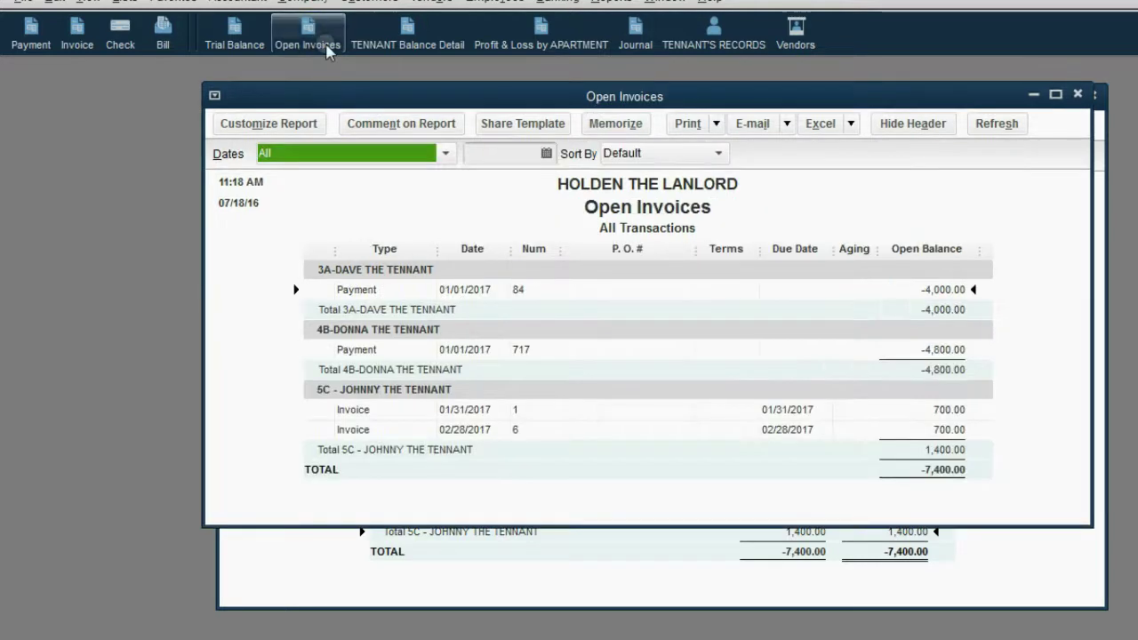
drag(399, 96, 421, 98)
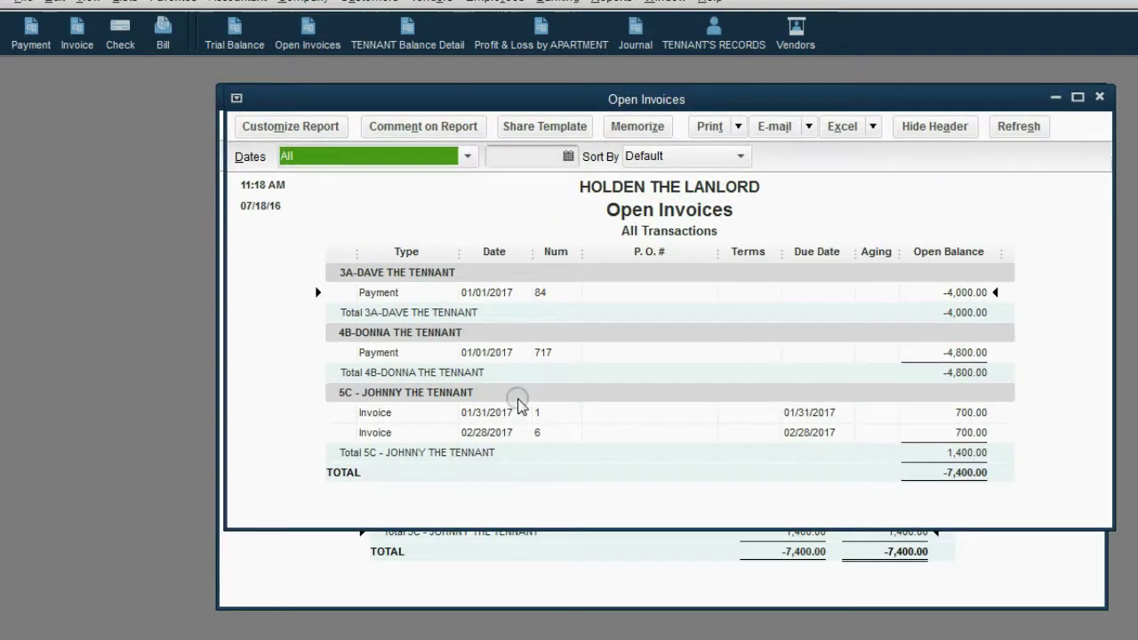
click(498, 432)
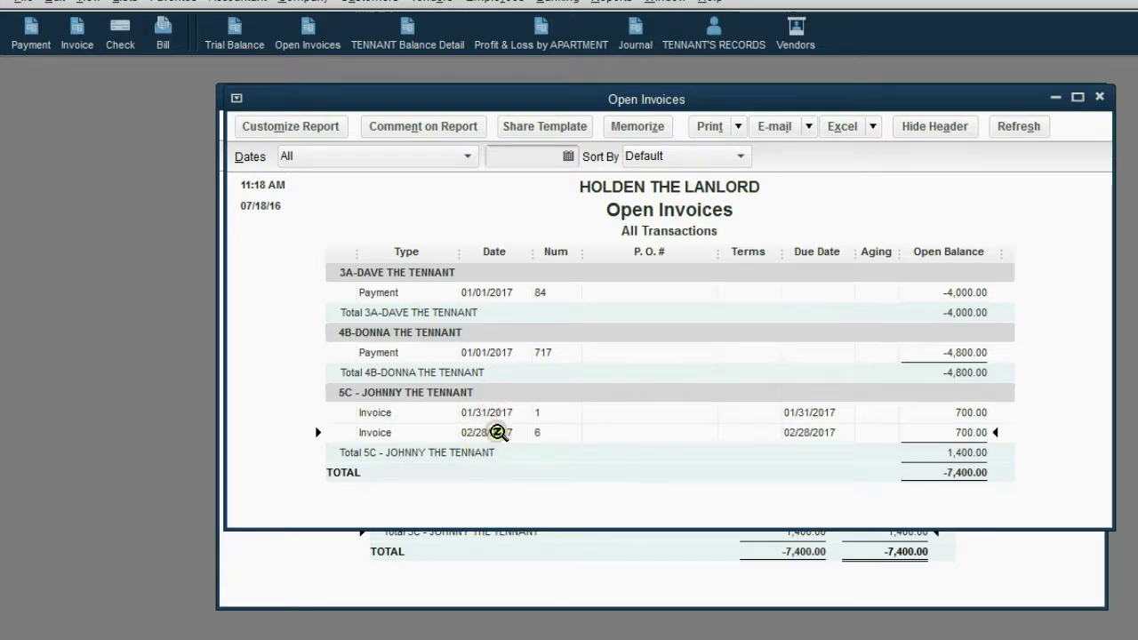
click(488, 412)
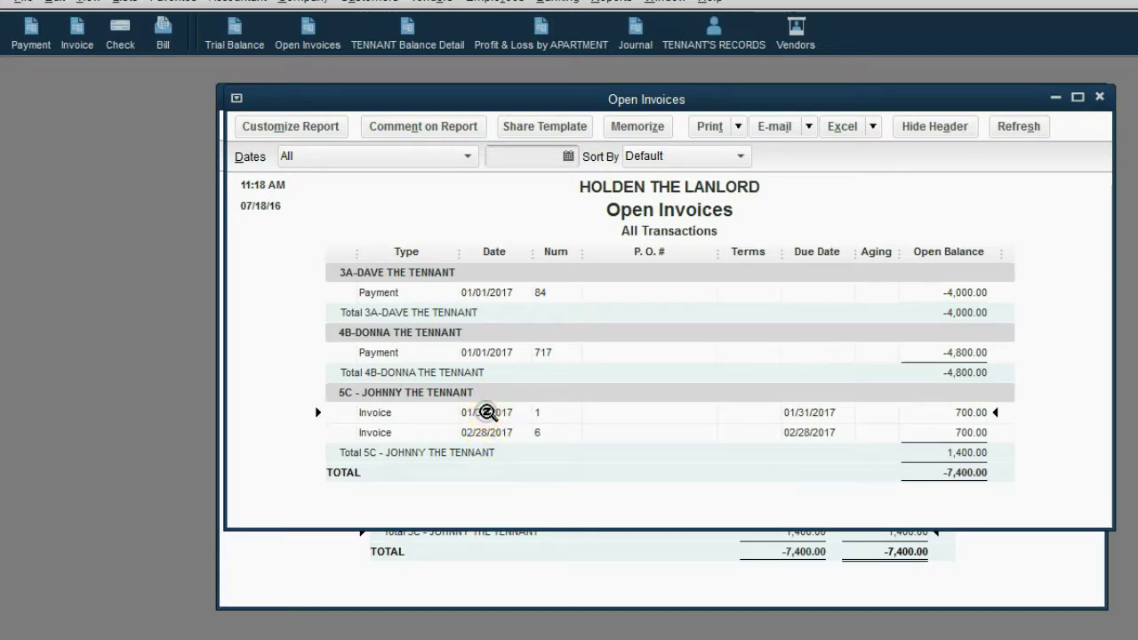
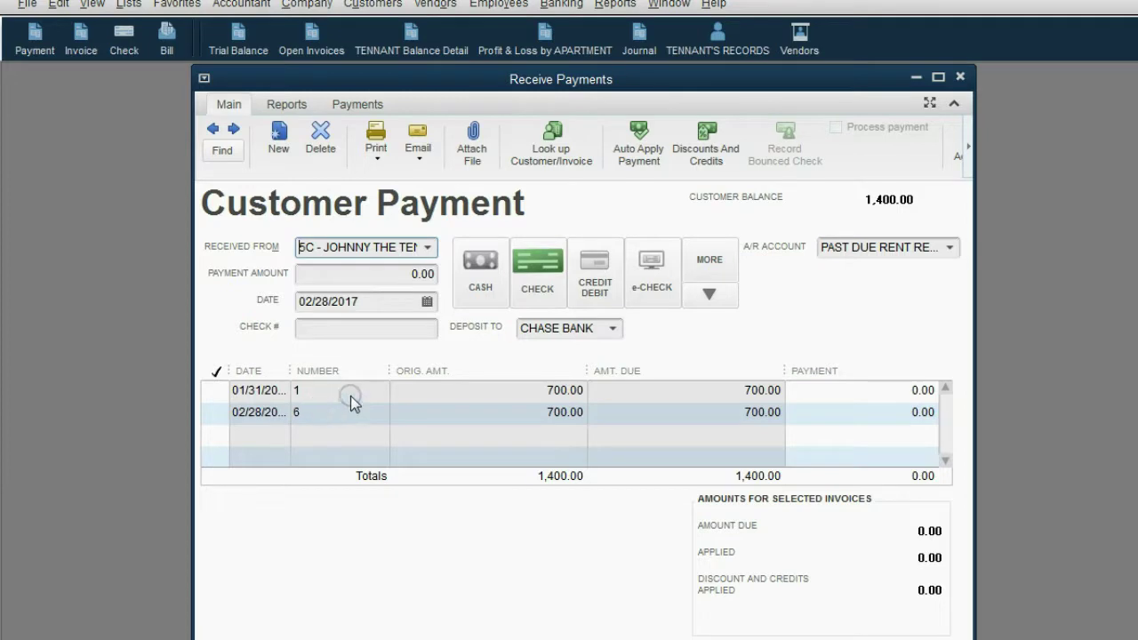
Enter check number 1212 and the date 03/15/2017 on the apartment 5C customer payment.
click(398, 331)
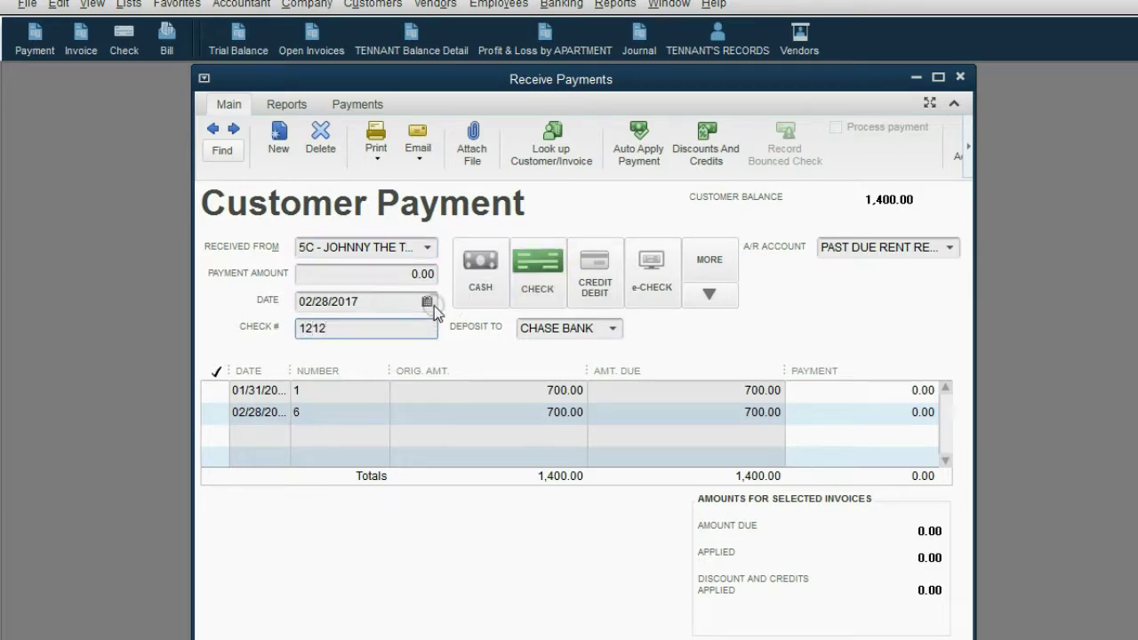
click(426, 301)
click(455, 334)
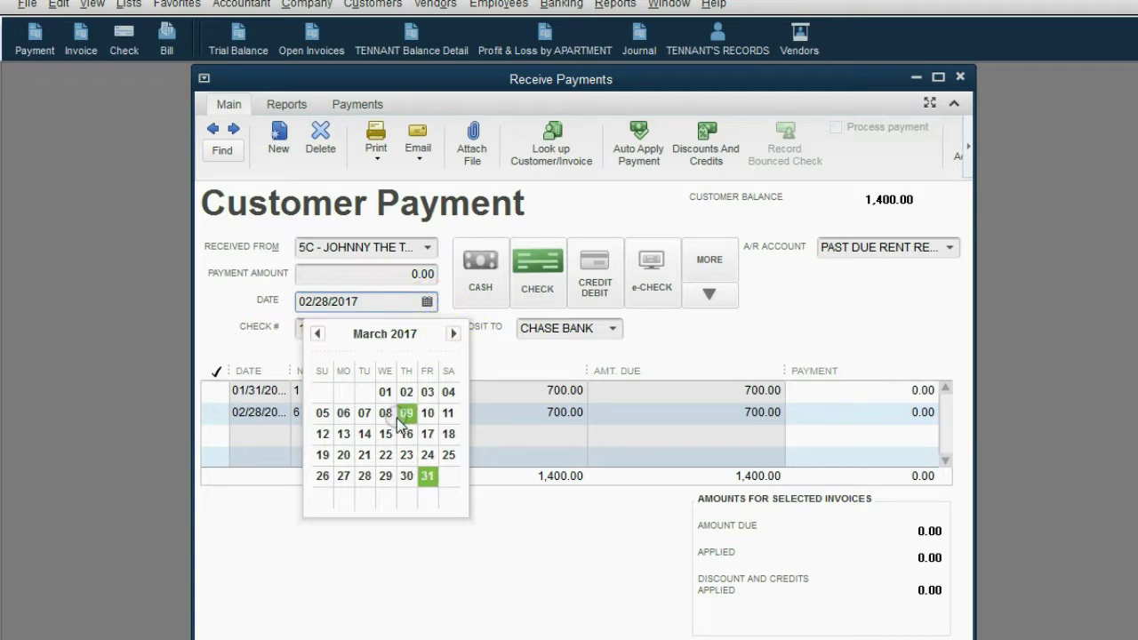
click(389, 433)
Set the payment amount to 350 so it is applied to the 01/31/2017 invoice.
click(432, 273)
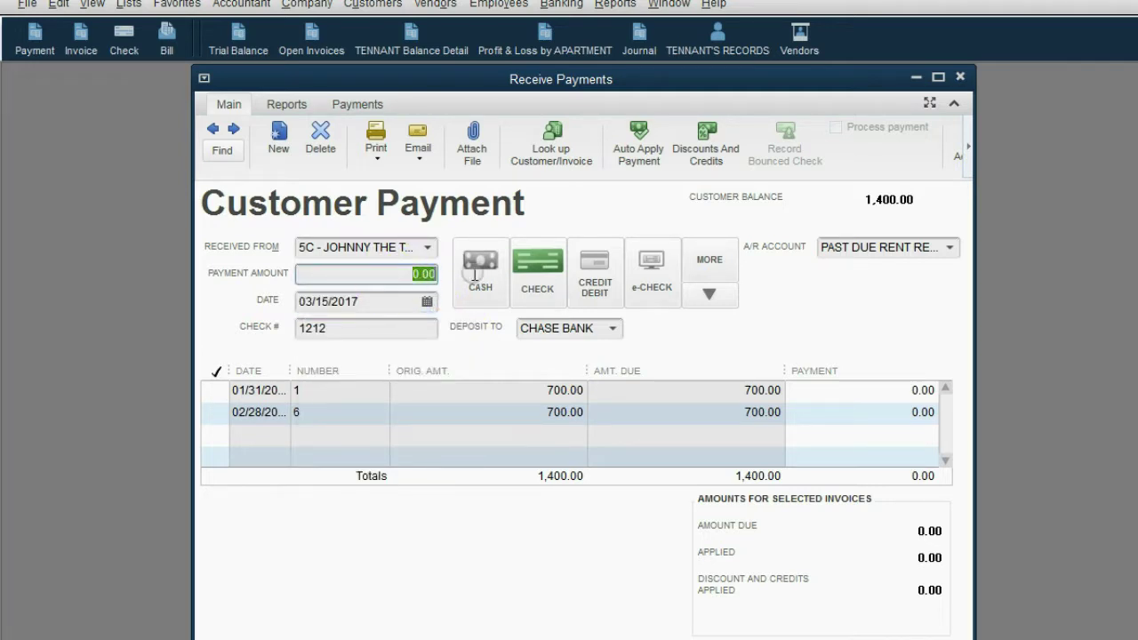
text(36)
key(BackSpace)
text(50)
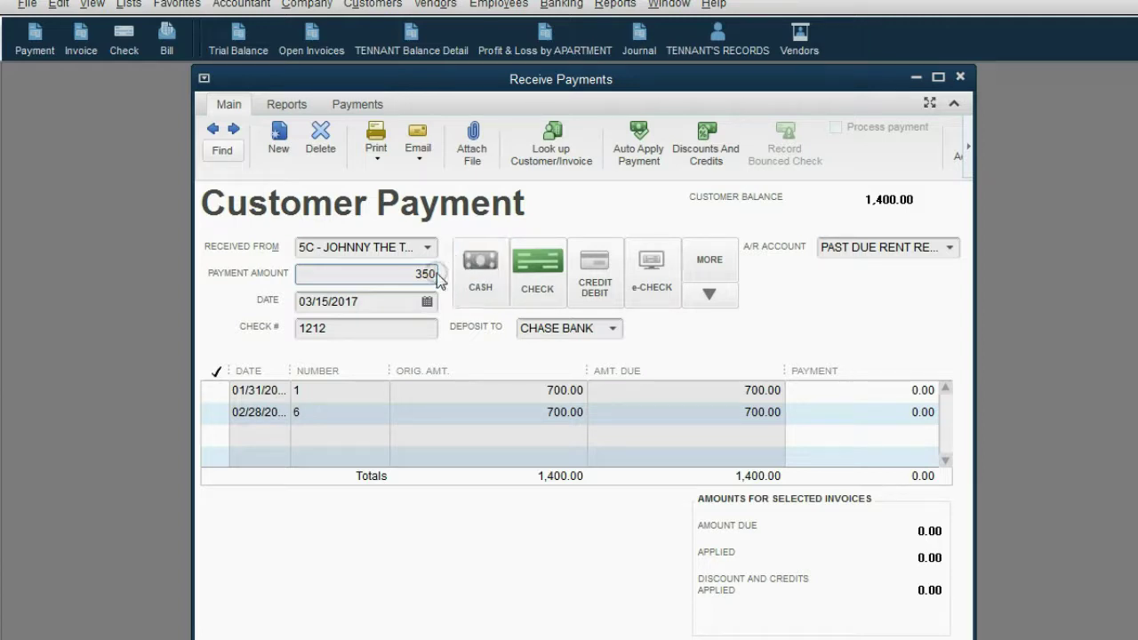
key(Tab)
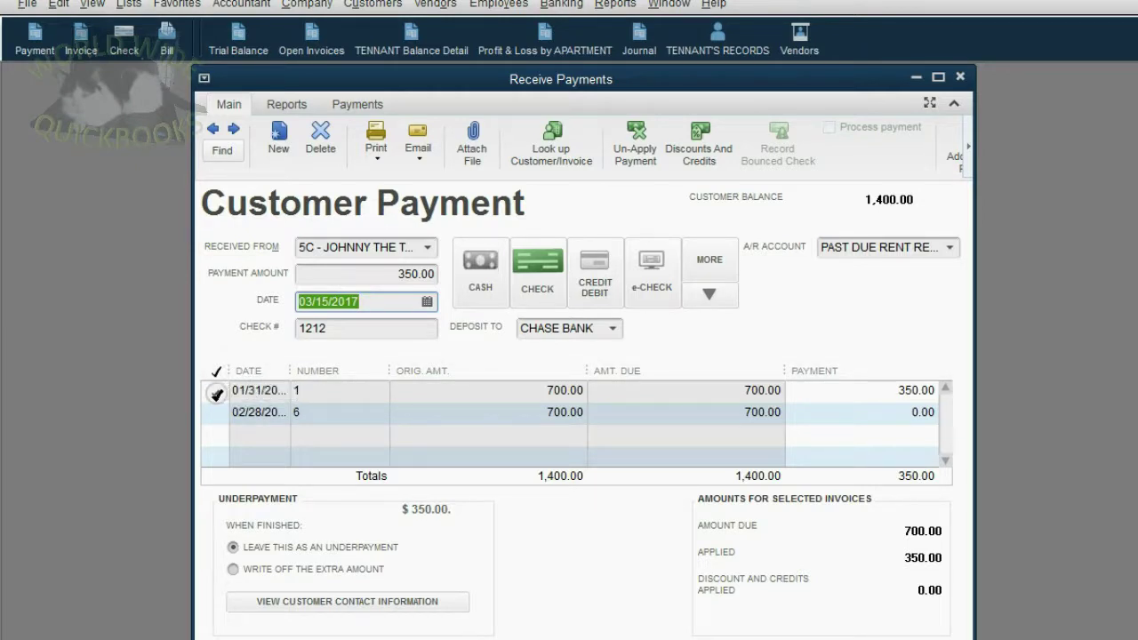
Try applying the payment to the 02/28/2017 invoice instead, and reapply it to the 01/31/2017 invoice.
click(215, 391)
click(215, 413)
click(215, 413)
click(215, 391)
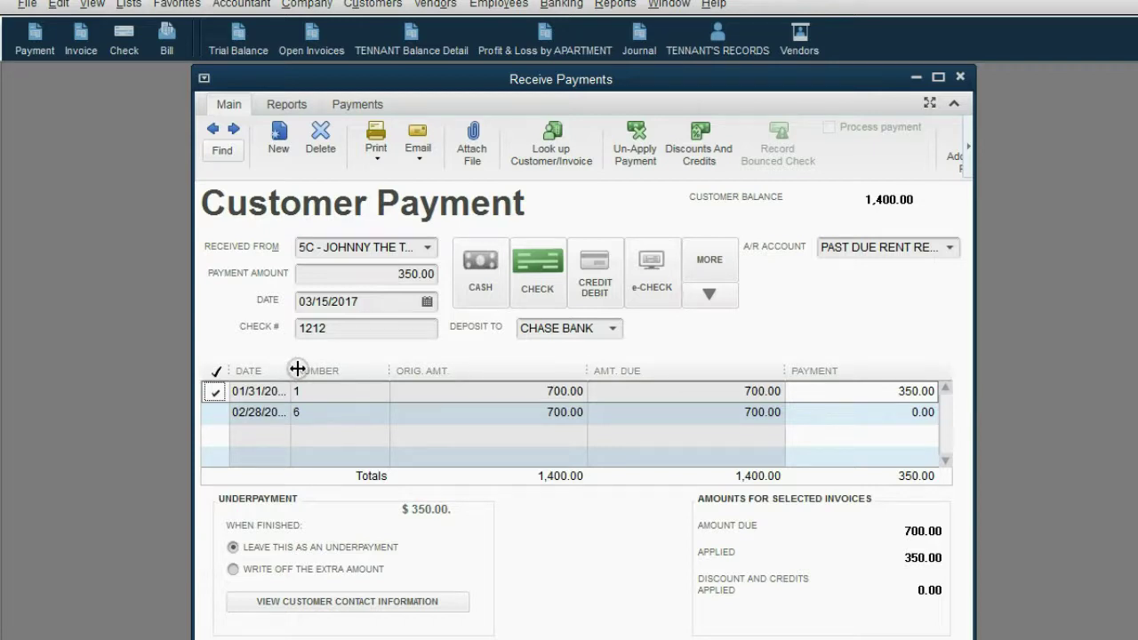
Save the apartment 5C customer payment and examine that tenant's invoices and payment in the Customer Balance Detail report.
click(686, 637)
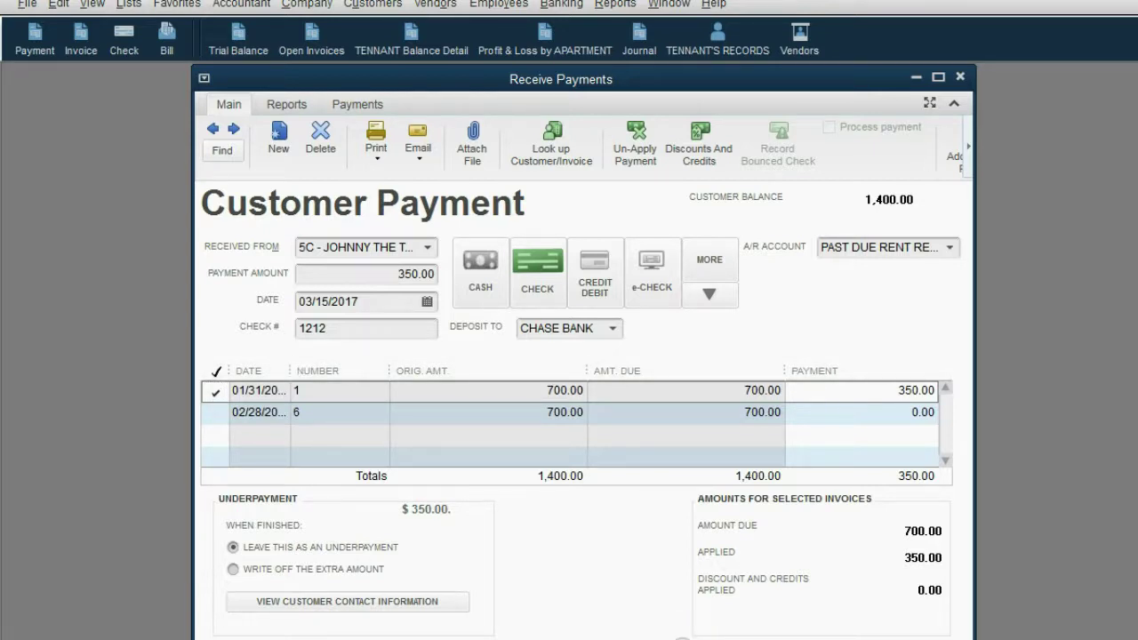
click(412, 51)
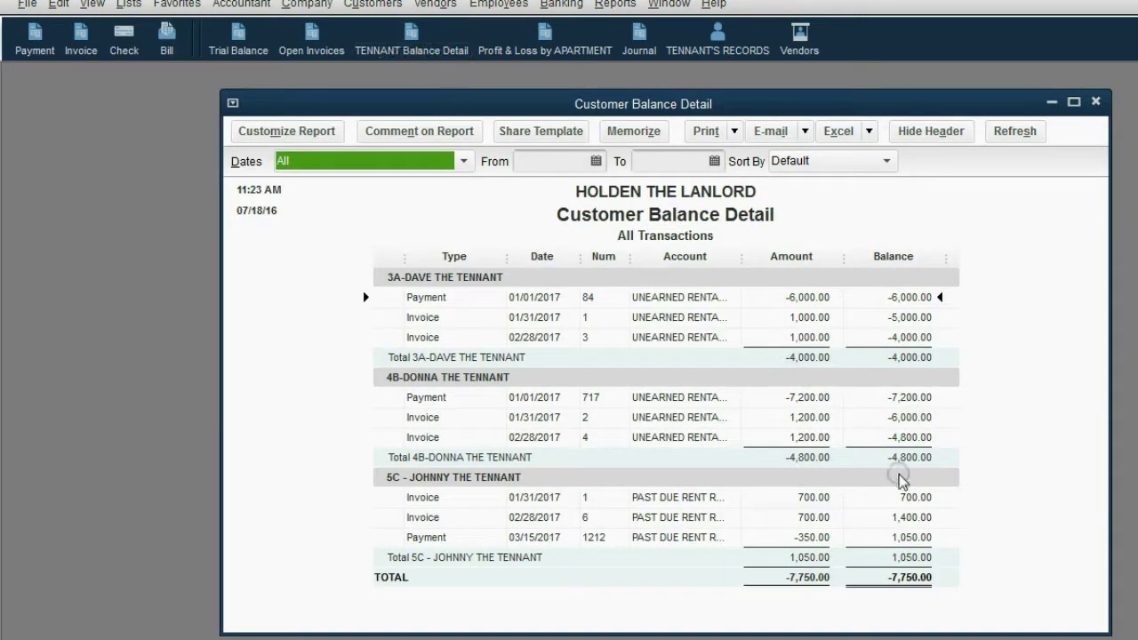
click(924, 497)
click(927, 520)
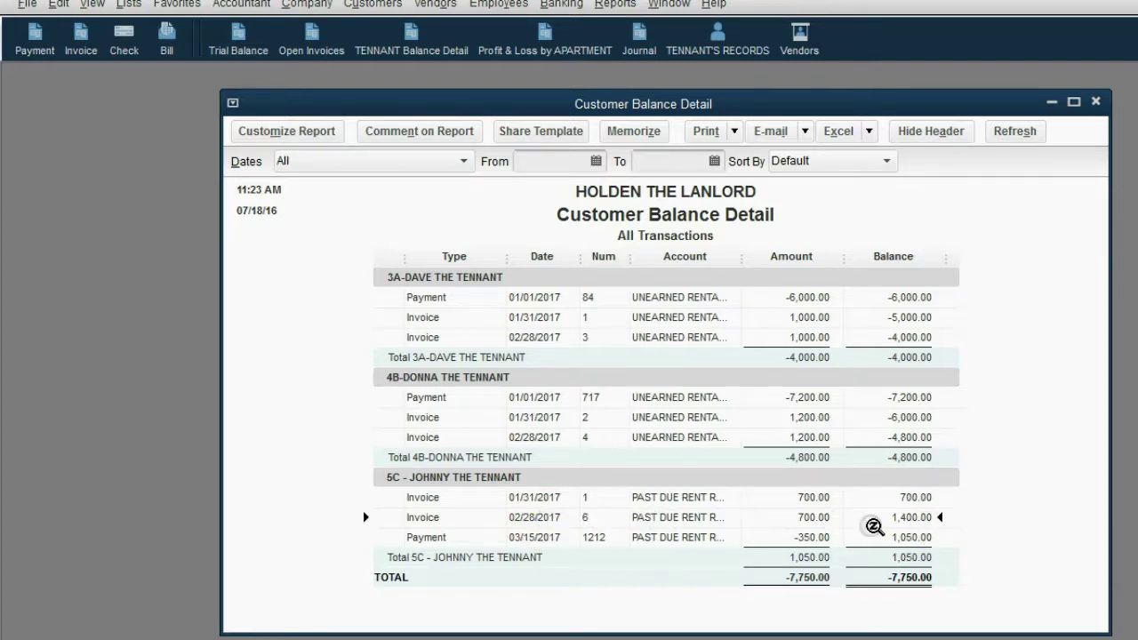
click(916, 538)
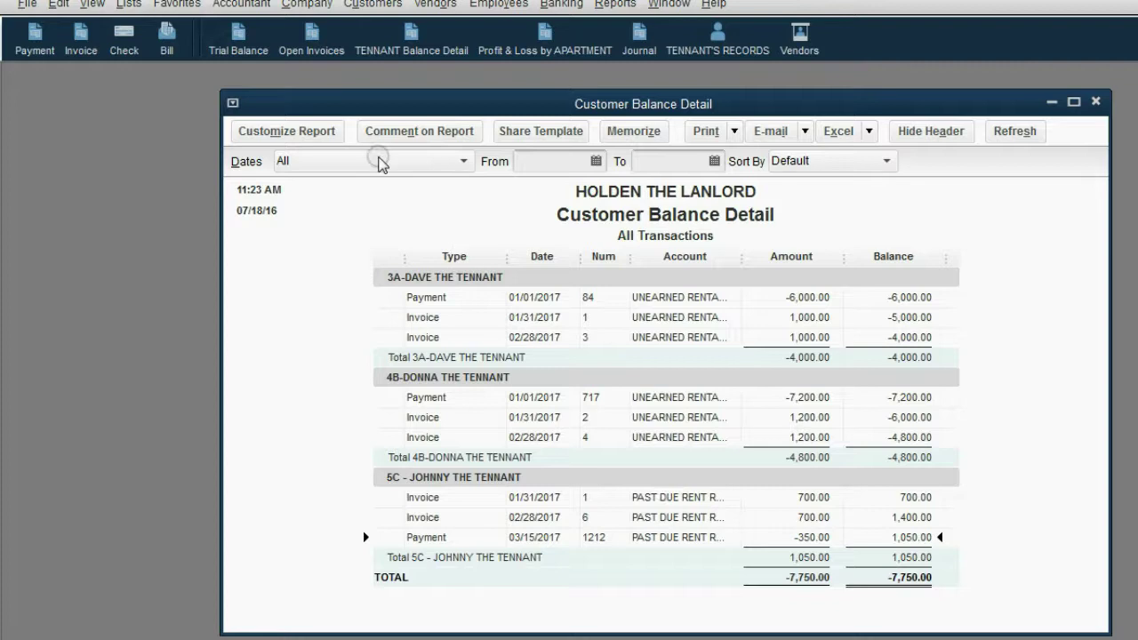
Run the Open Invoices report and examine the open balances of the 01/31/2017 and 02/28/2017 invoices for apartment 5C.
click(311, 49)
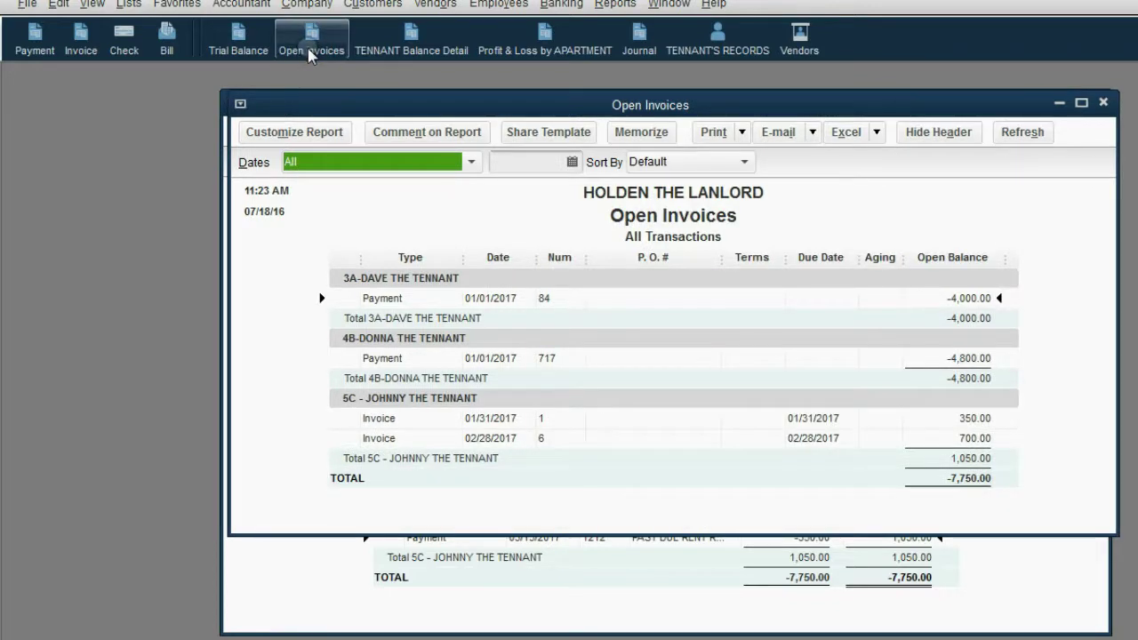
click(978, 419)
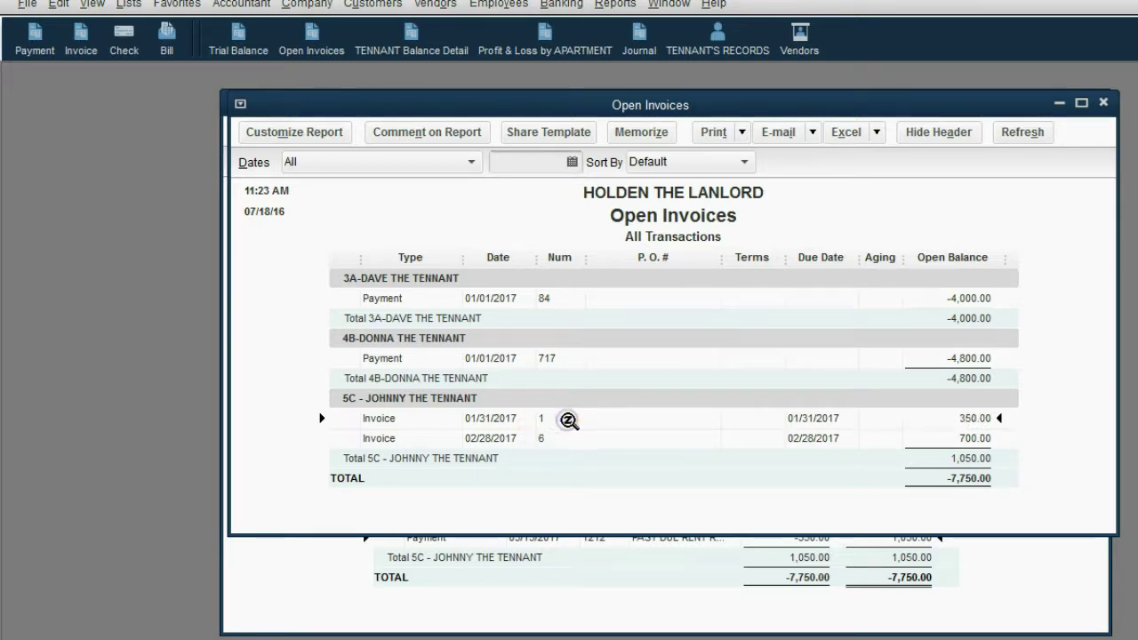
click(969, 438)
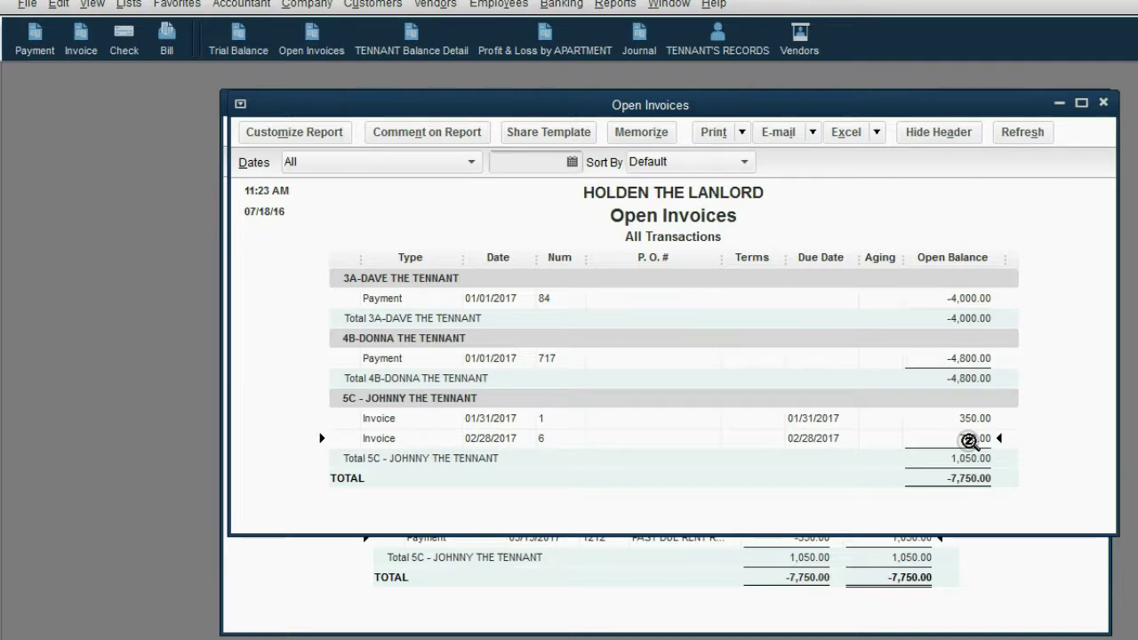
Run the Trial Balance and compare its Past Due Rent Receivable balance with the apartment 5C total in Customer Balance Detail.
click(238, 40)
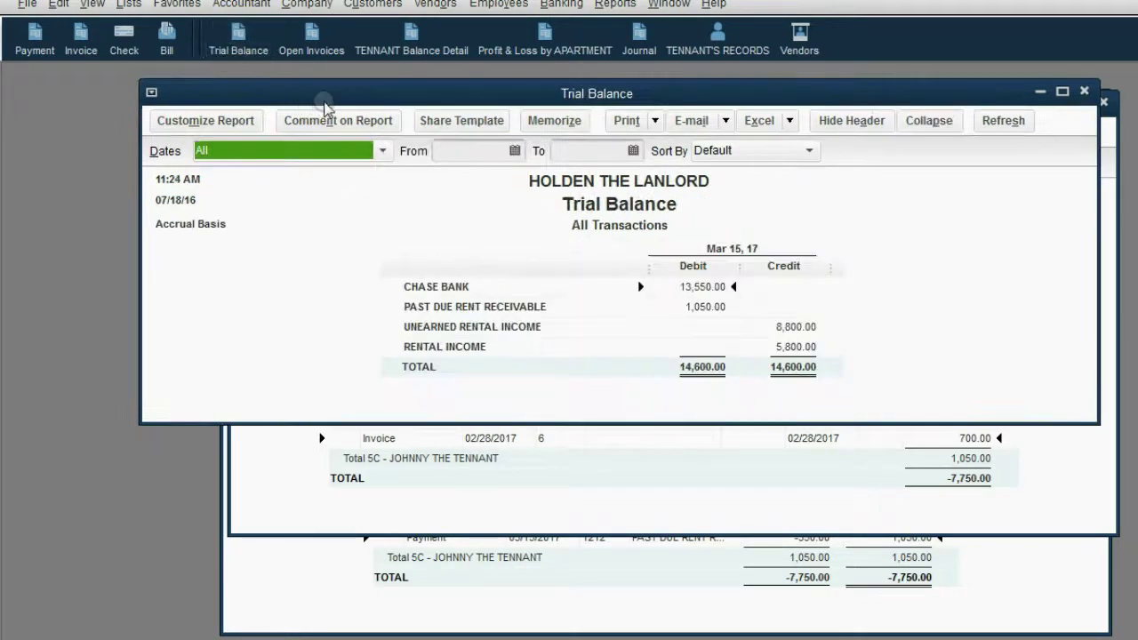
drag(325, 102, 395, 111)
click(513, 309)
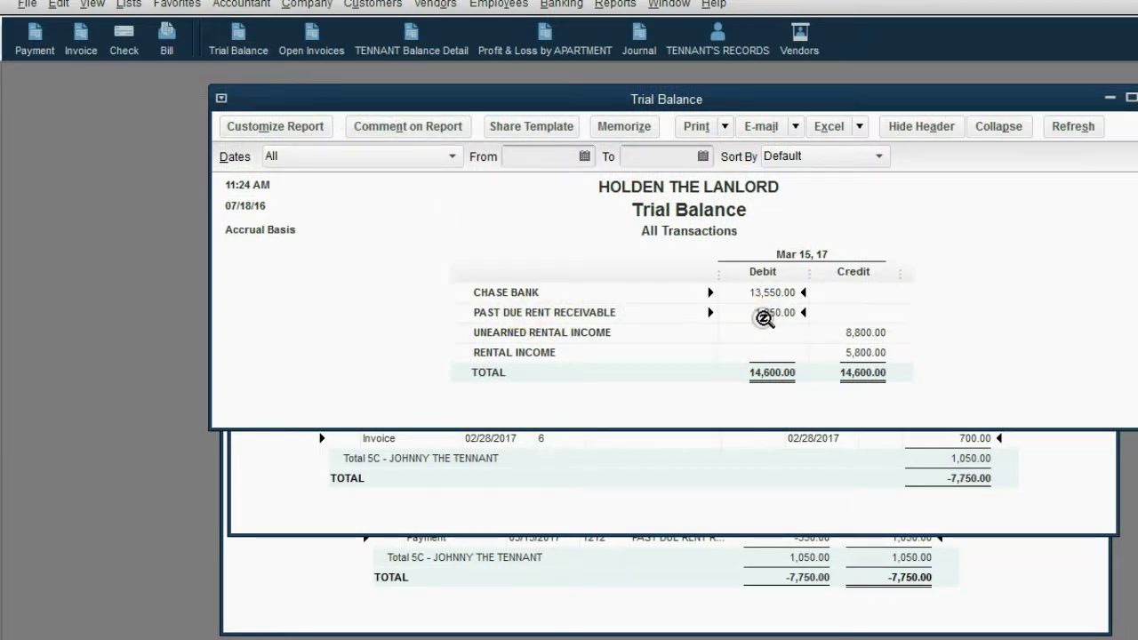
click(889, 569)
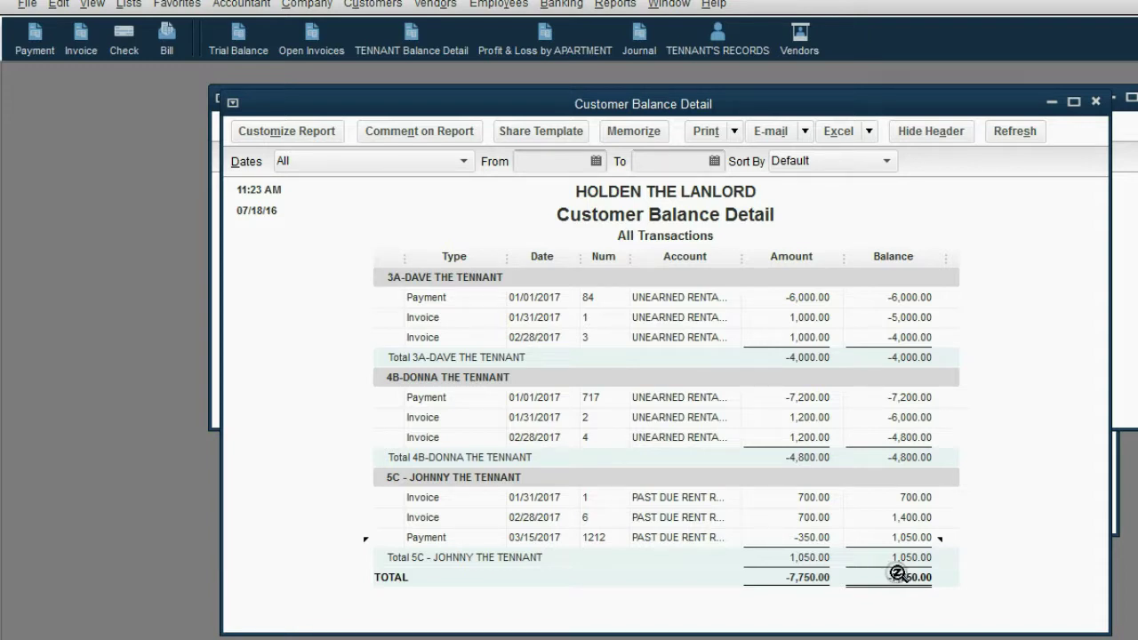
click(1125, 300)
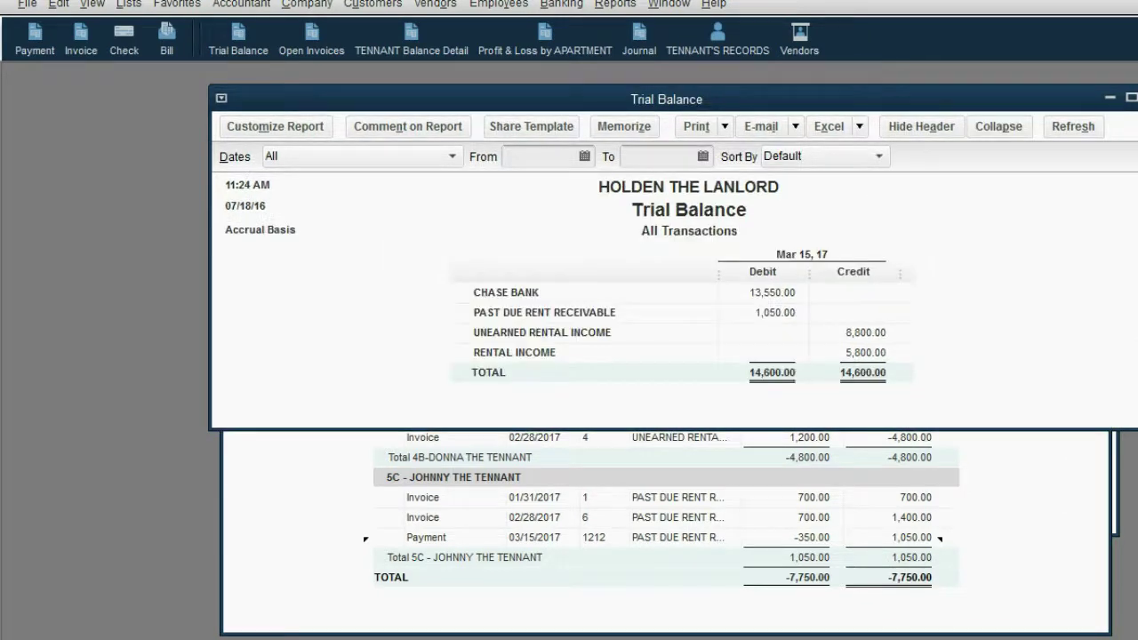